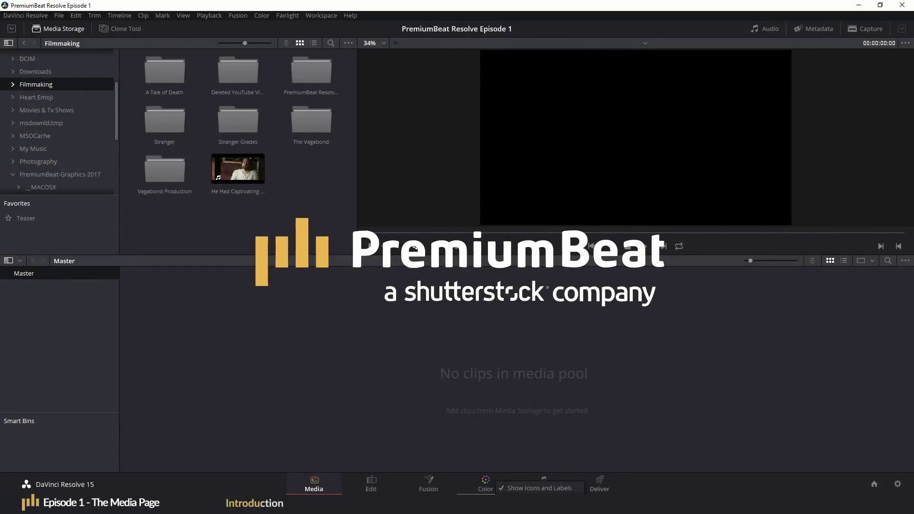
# Step: Switch page navigation to icons only and back to names, then check a clip's import options
pyautogui.click(504, 487)
pyautogui.rightClick(456, 486)
pyautogui.click(473, 491)
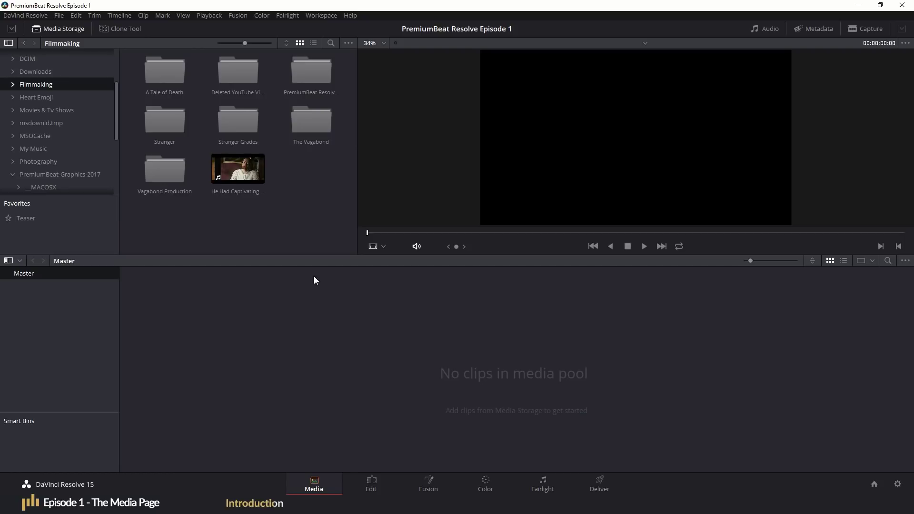
pyautogui.rightClick(238, 173)
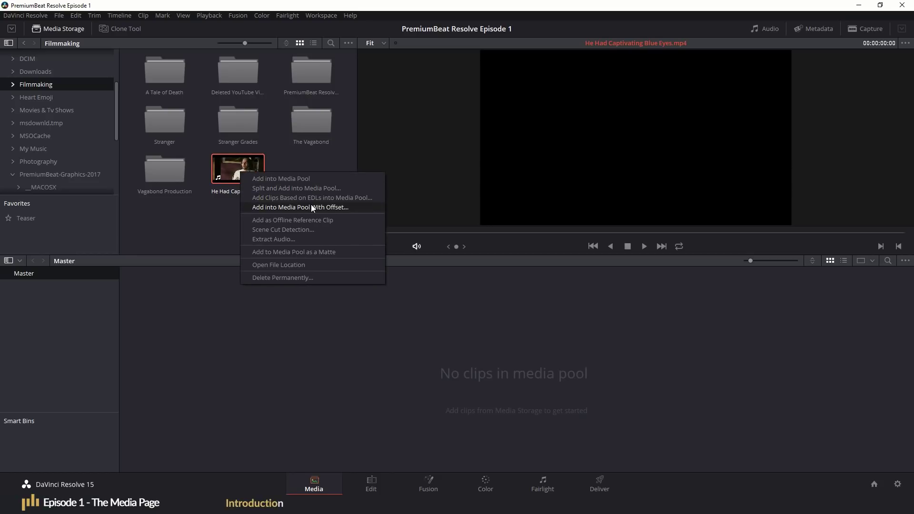
pyautogui.click(208, 226)
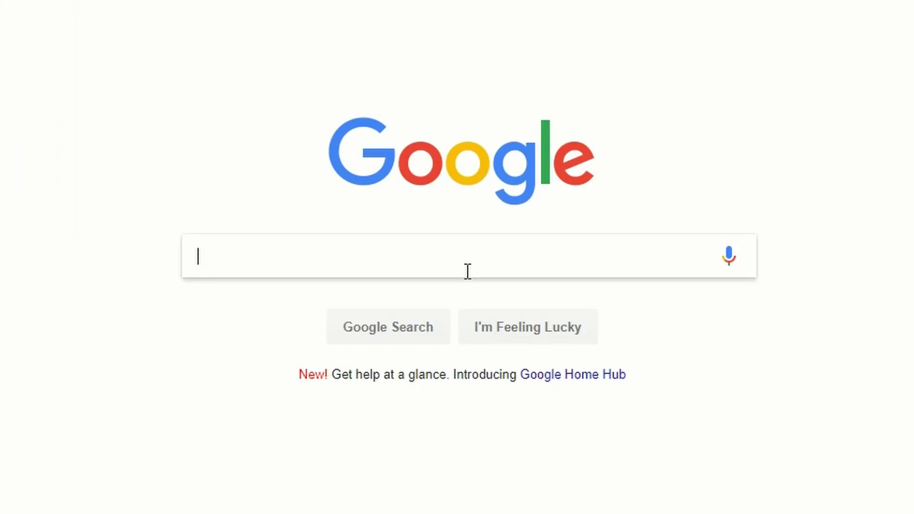
# Step: Search 'Resolve 15' and start downloading the Windows version of DaVinci Resolve 15
pyautogui.write('Resolve 15')
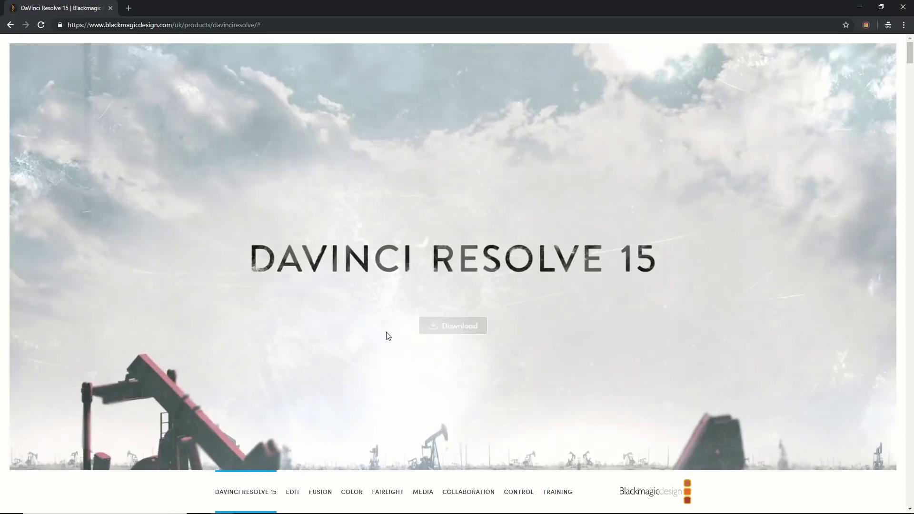
pyautogui.click(435, 327)
pyautogui.click(349, 364)
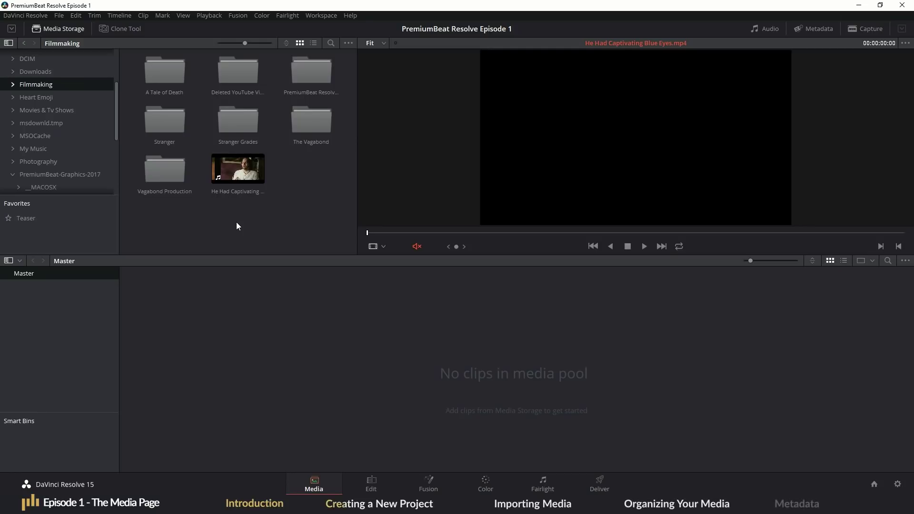
pyautogui.click(875, 484)
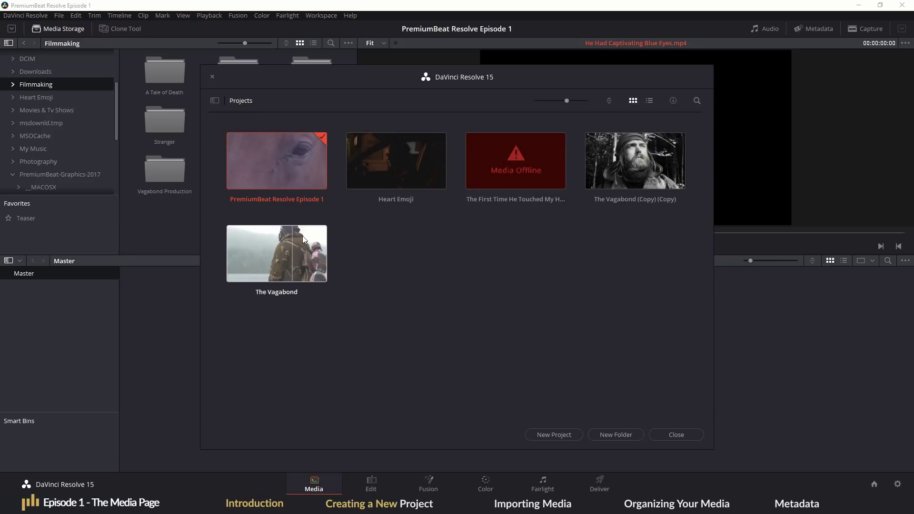
pyautogui.click(215, 100)
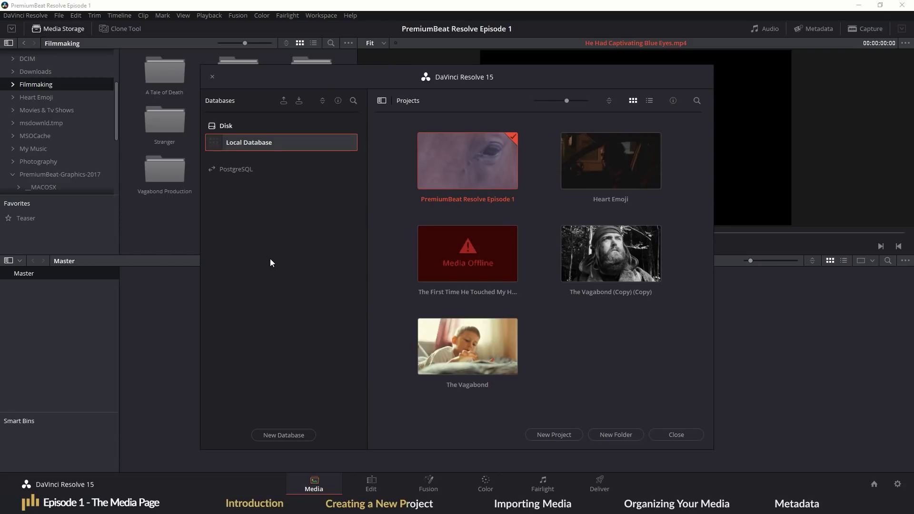
pyautogui.click(382, 101)
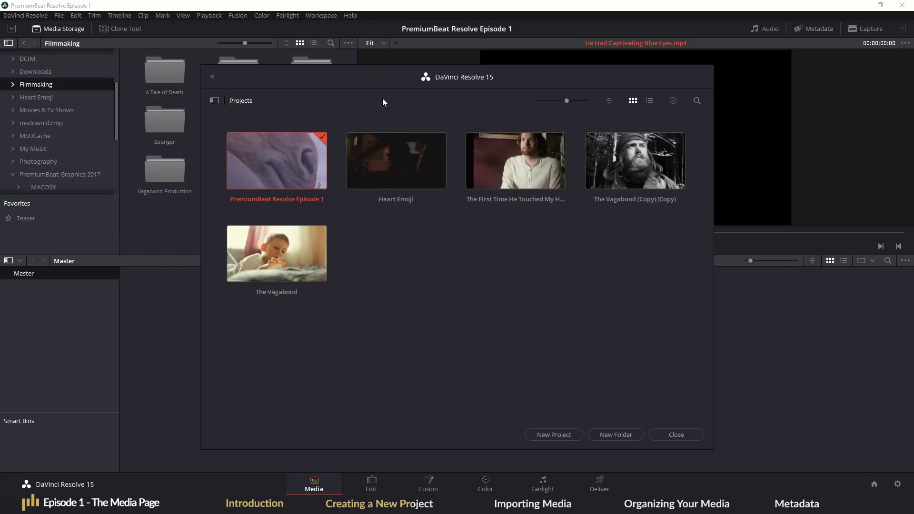
pyautogui.rightClick(292, 181)
pyautogui.click(325, 209)
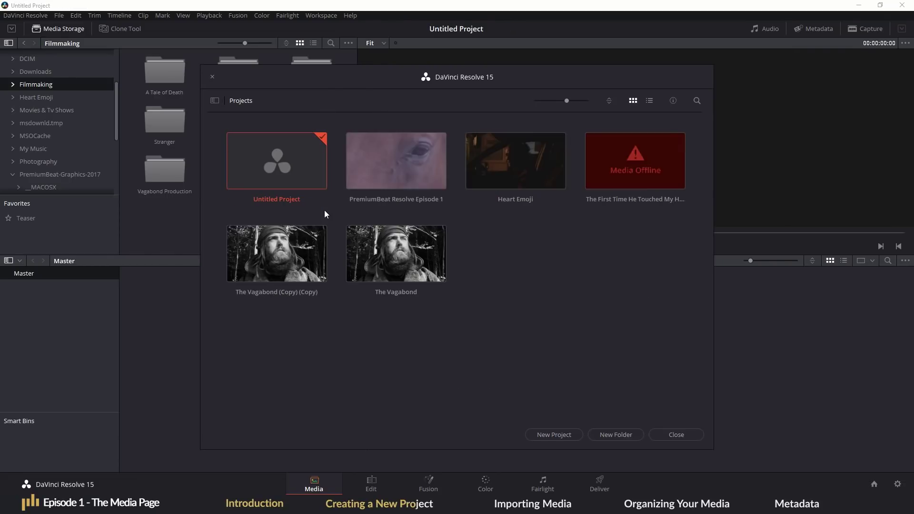
pyautogui.rightClick(501, 266)
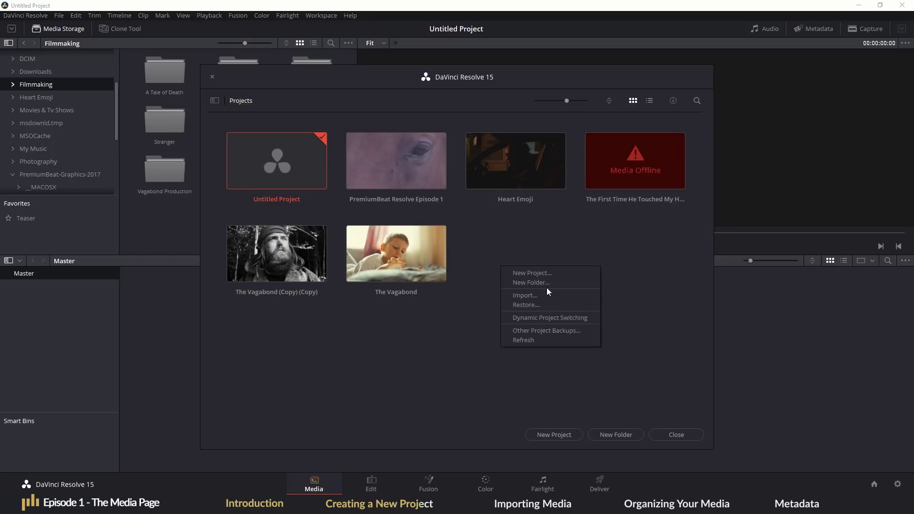
pyautogui.click(539, 245)
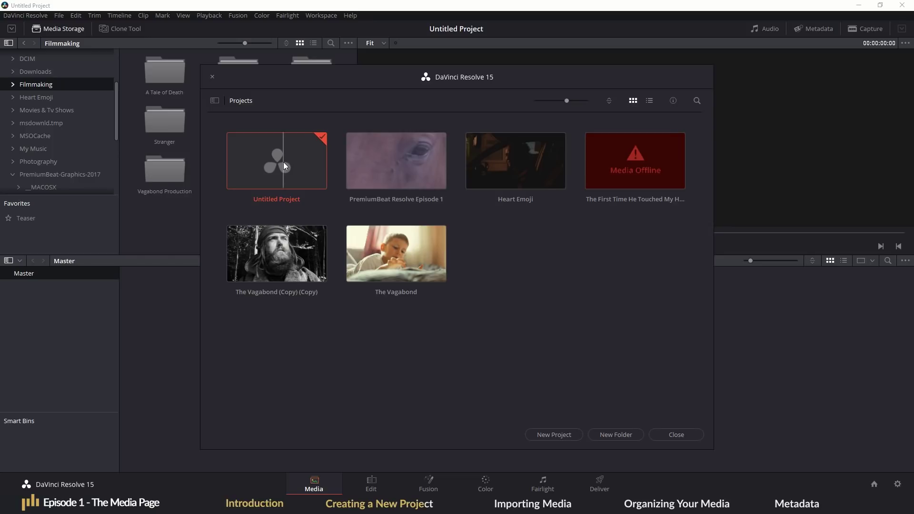
pyautogui.doubleClick(402, 174)
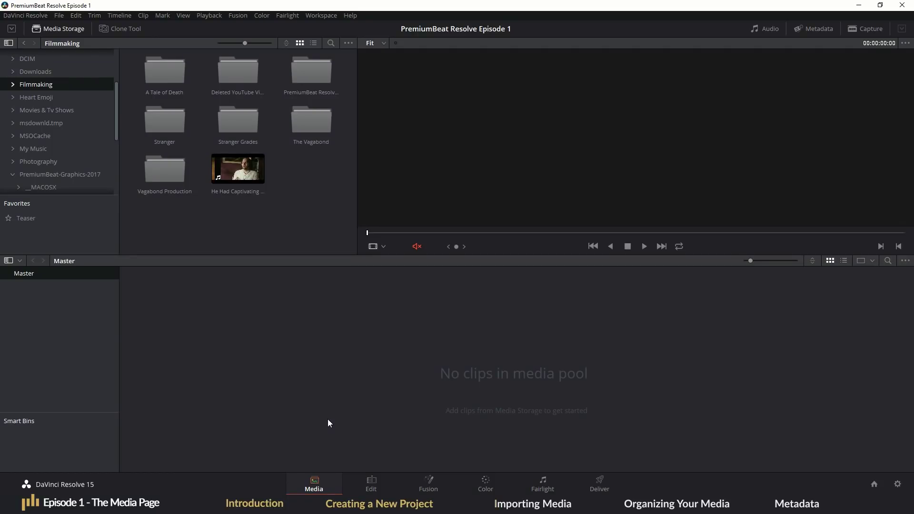
# Step: Drop P1020358 from the desktop onto a new timeline on the Edit page, then return to Media
pyautogui.click(371, 483)
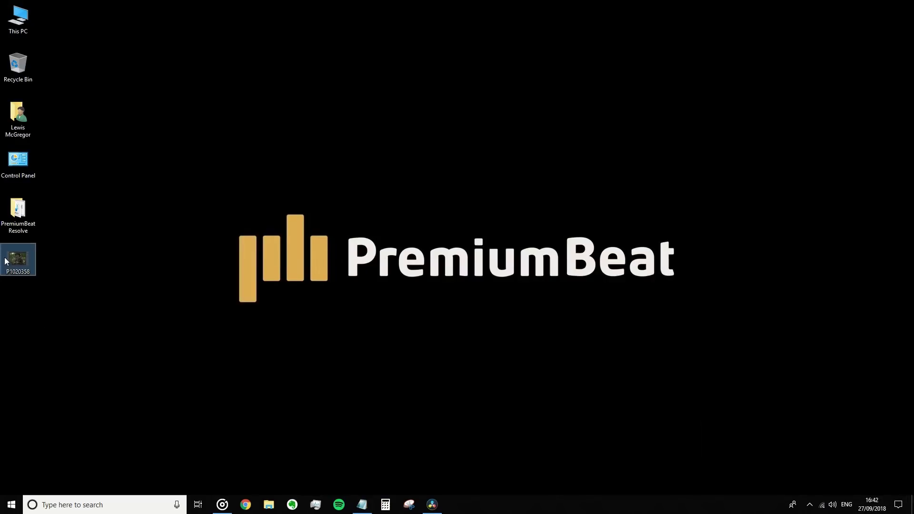
pyautogui.moveTo(18, 260); pyautogui.dragTo(357, 388)
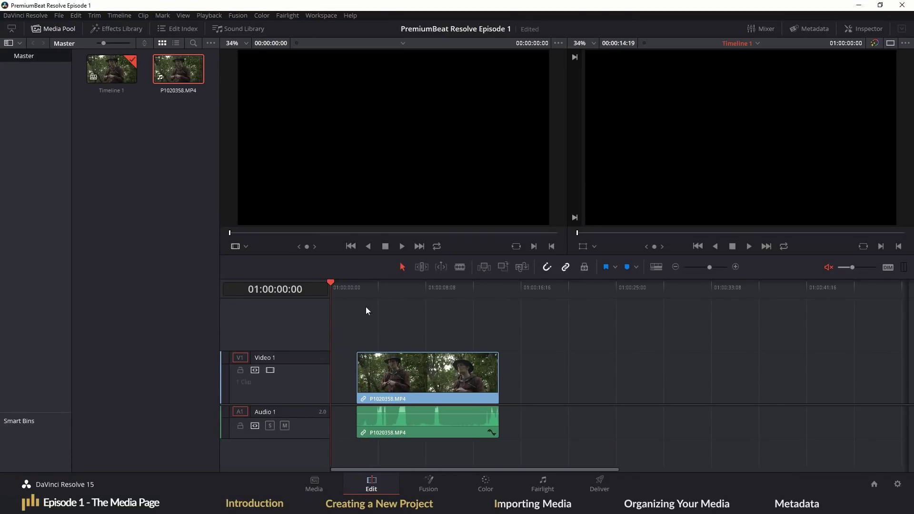
pyautogui.click(392, 288)
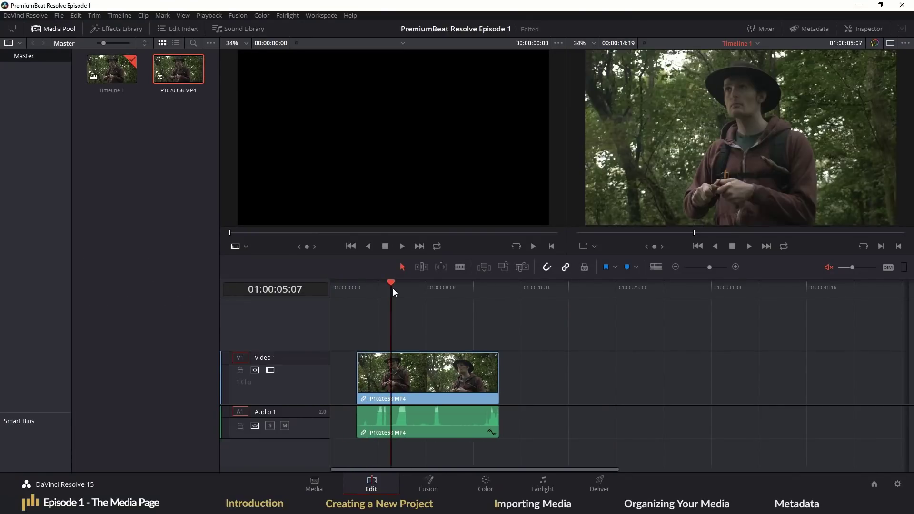
pyautogui.click(319, 480)
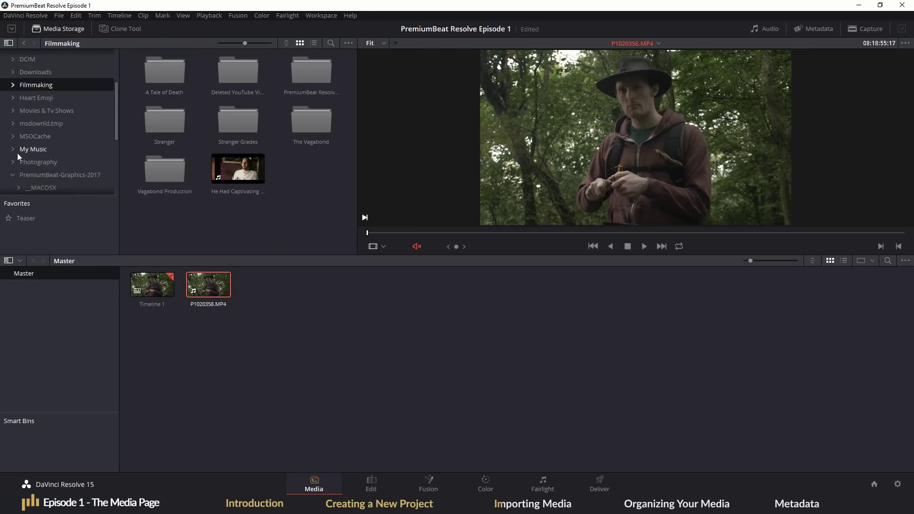
# Step: Widen the folder tree and file browser, make the viewer taller, and shorten the media pool
pyautogui.scroll(-5, 75, 142)
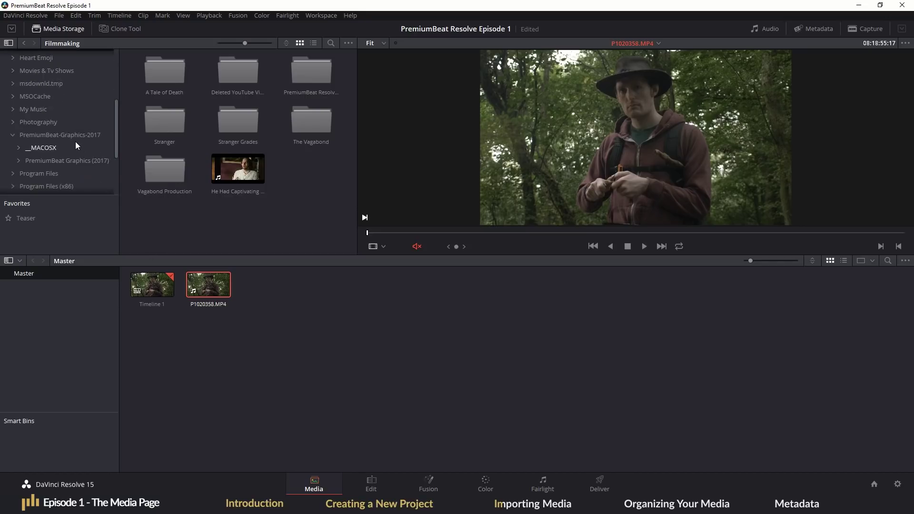
pyautogui.scroll(5, 78, 150)
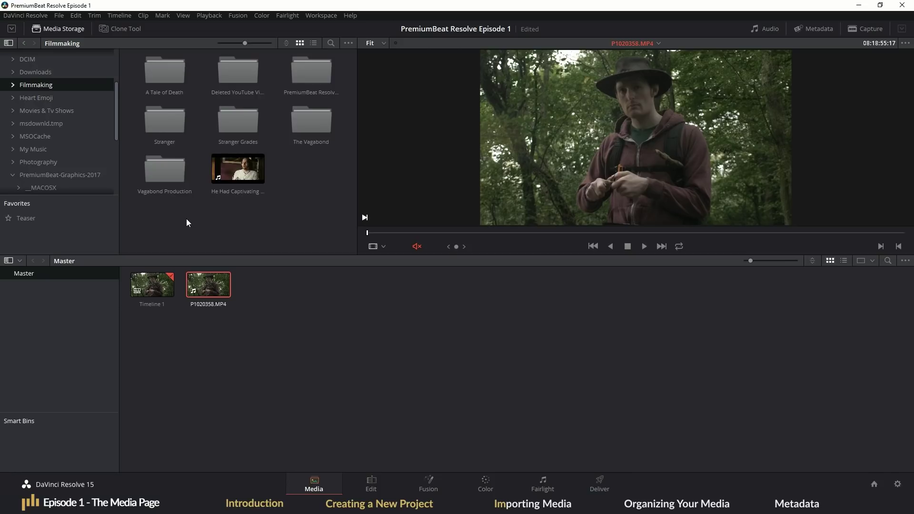
pyautogui.moveTo(120, 232)
pyautogui.mouseDown()
pyautogui.moveTo(163, 232)
pyautogui.moveTo(125, 235)
pyautogui.mouseUp()
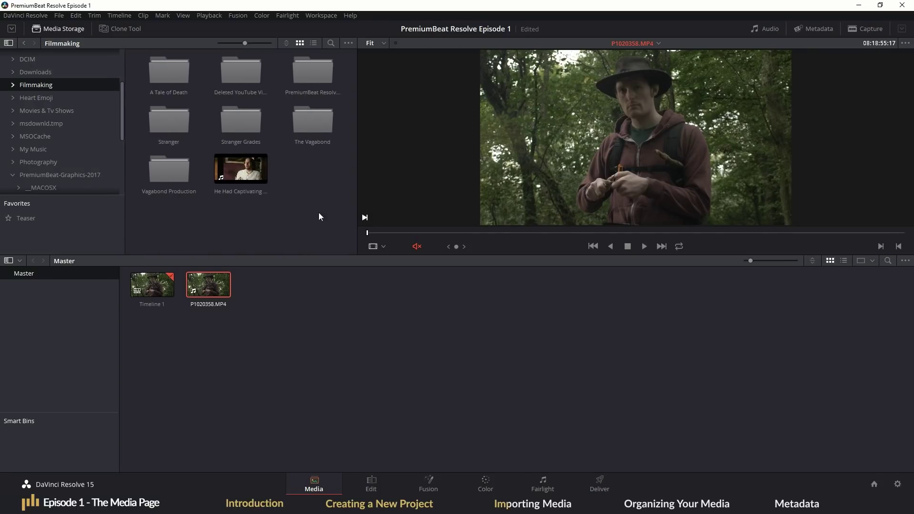
pyautogui.click(12, 29)
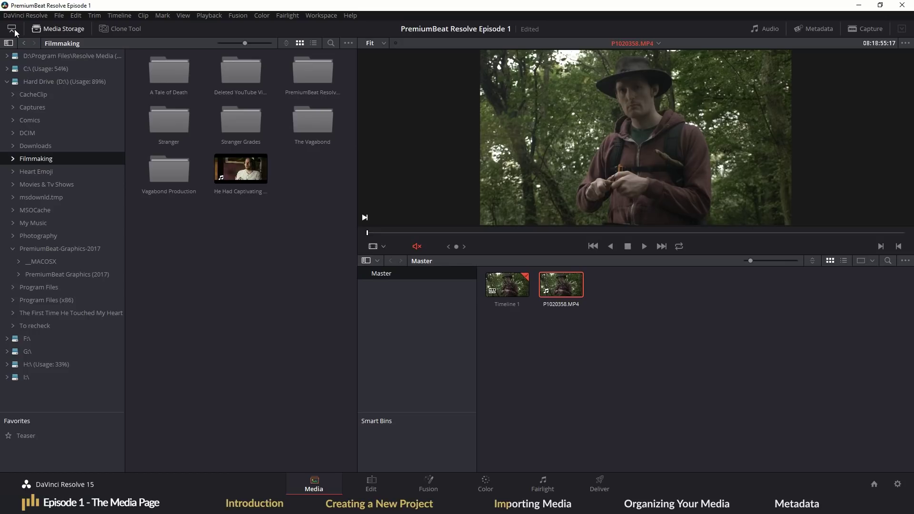
pyautogui.click(12, 29)
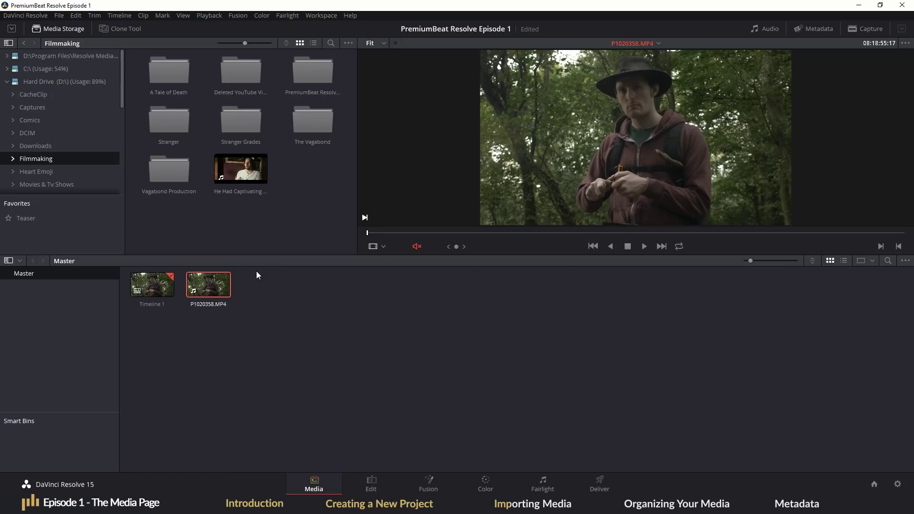
pyautogui.moveTo(259, 256); pyautogui.dragTo(262, 304)
pyautogui.moveTo(373, 258); pyautogui.dragTo(412, 245)
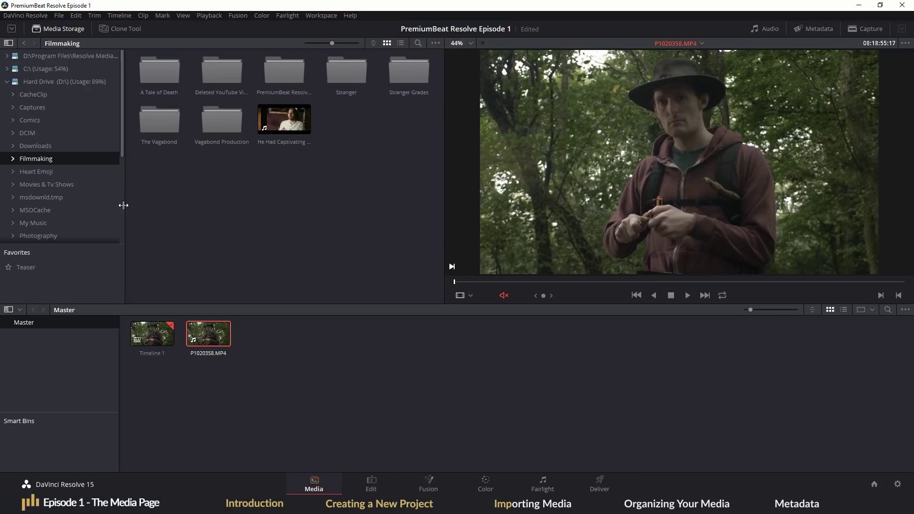
pyautogui.moveTo(128, 209); pyautogui.dragTo(148, 204)
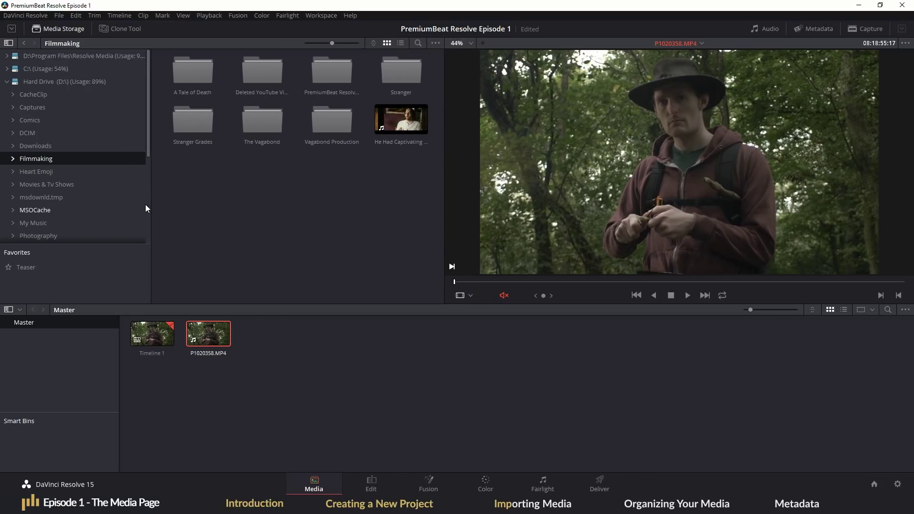
# Step: Open PremiumBeat Resolve Tutorials > Footage > Stock_Footage and preview the deep-into-the-valley clip
pyautogui.doubleClick(332, 70)
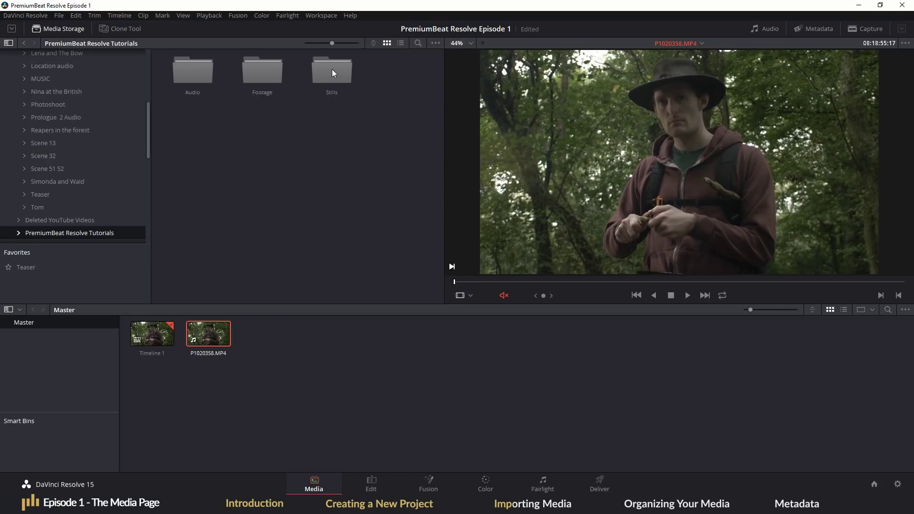
pyautogui.doubleClick(276, 74)
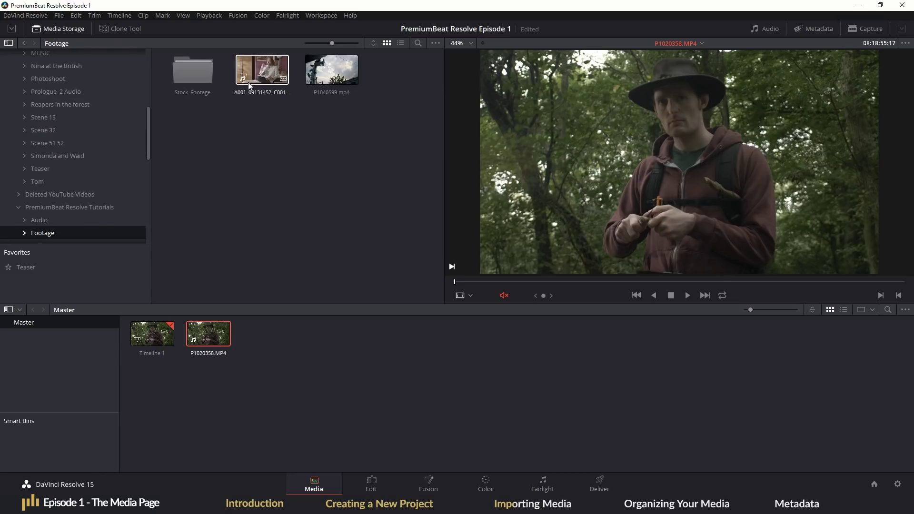
pyautogui.doubleClick(196, 73)
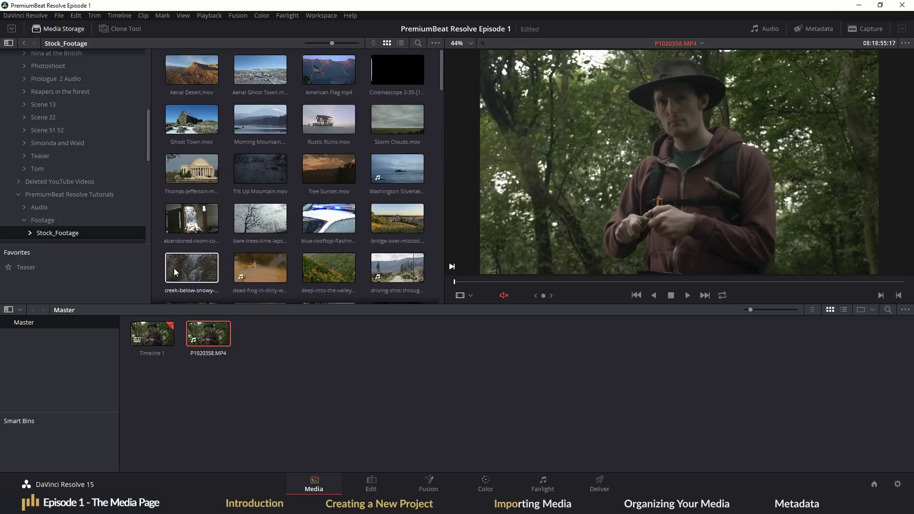
pyautogui.click(328, 275)
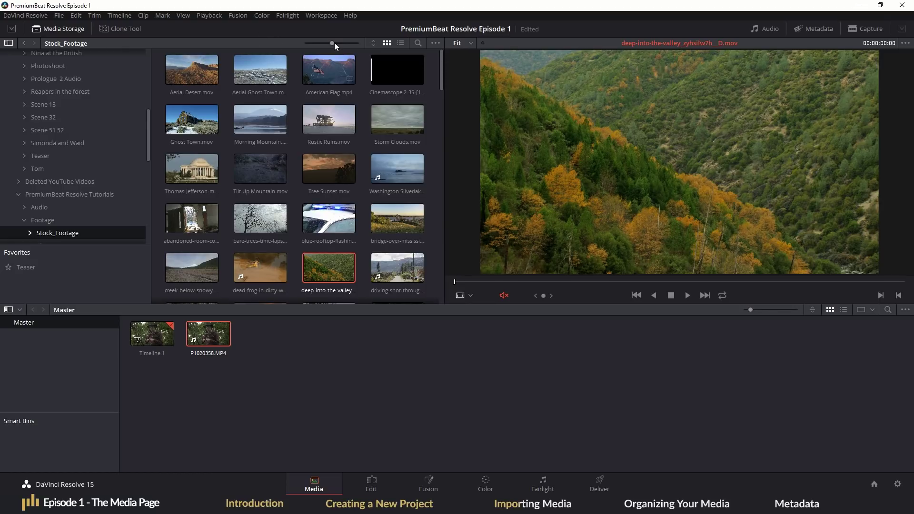
pyautogui.moveTo(334, 42)
pyautogui.mouseDown()
pyautogui.moveTo(362, 44)
pyautogui.moveTo(328, 48)
pyautogui.mouseUp()
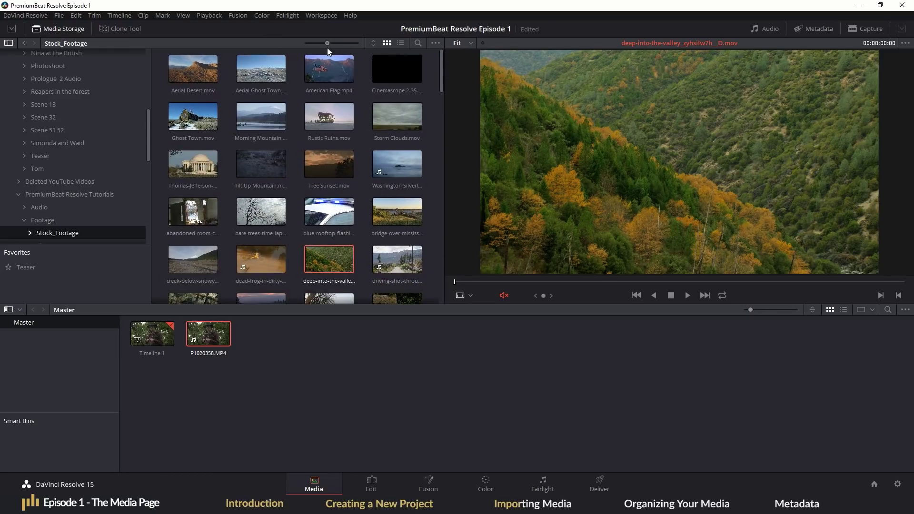
# Step: Show Stock_Footage as a detailed list and bring up the metadata column choices
pyautogui.click(373, 43)
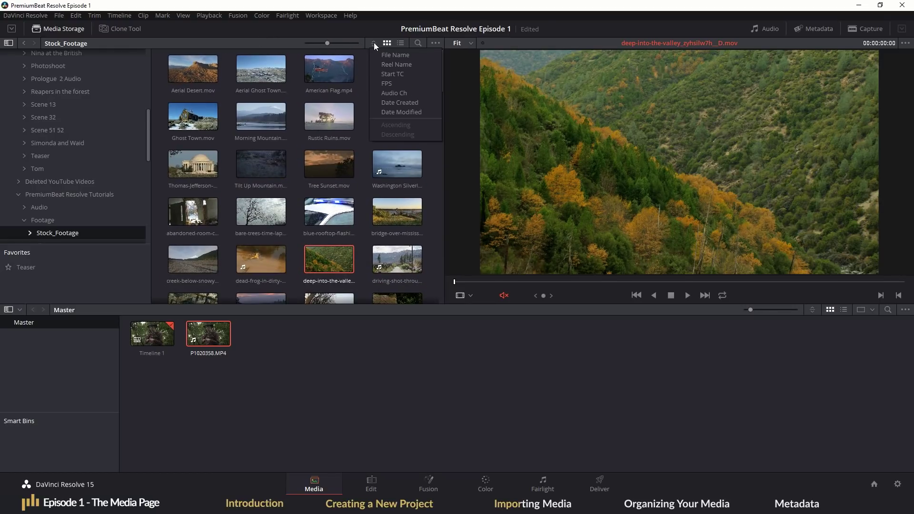
pyautogui.click(401, 42)
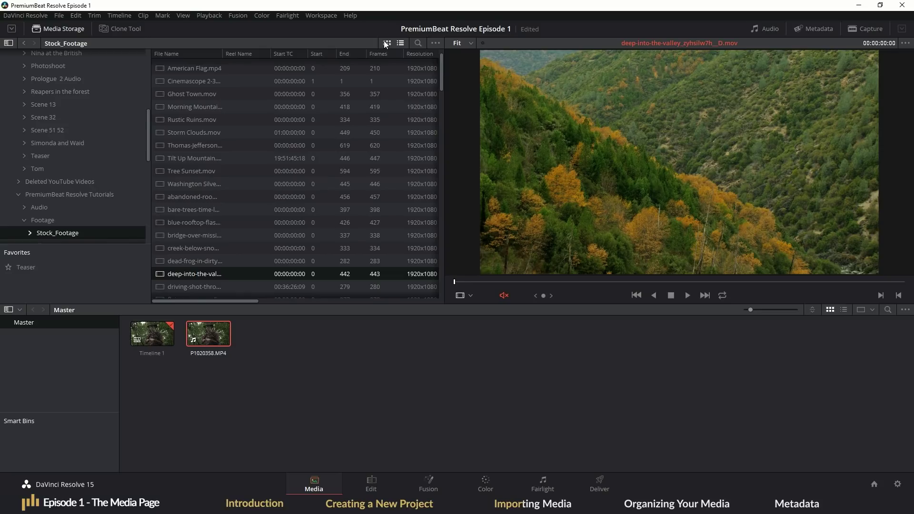
pyautogui.rightClick(348, 53)
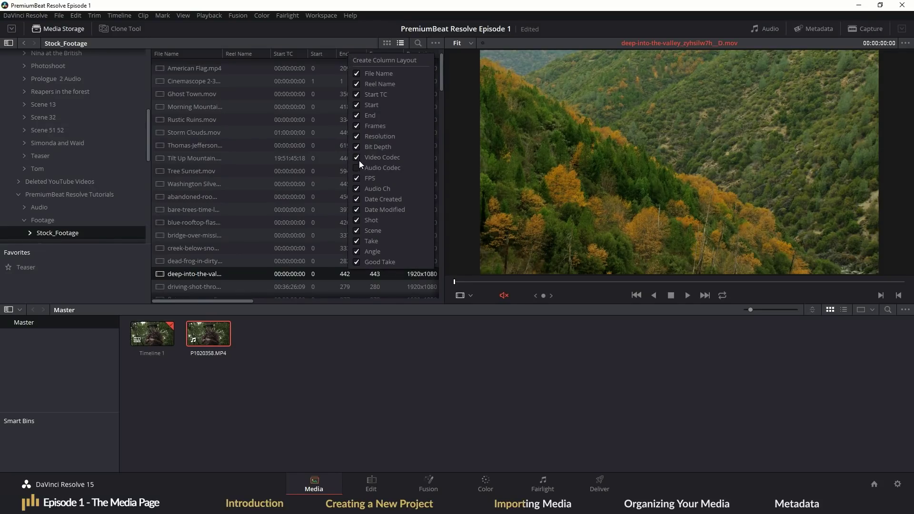
pyautogui.click(420, 42)
# Step: Search Stock_Footage for 'deep' and select the deep-into-the-valley clip as an enlarged thumbnail
pyautogui.click(420, 41)
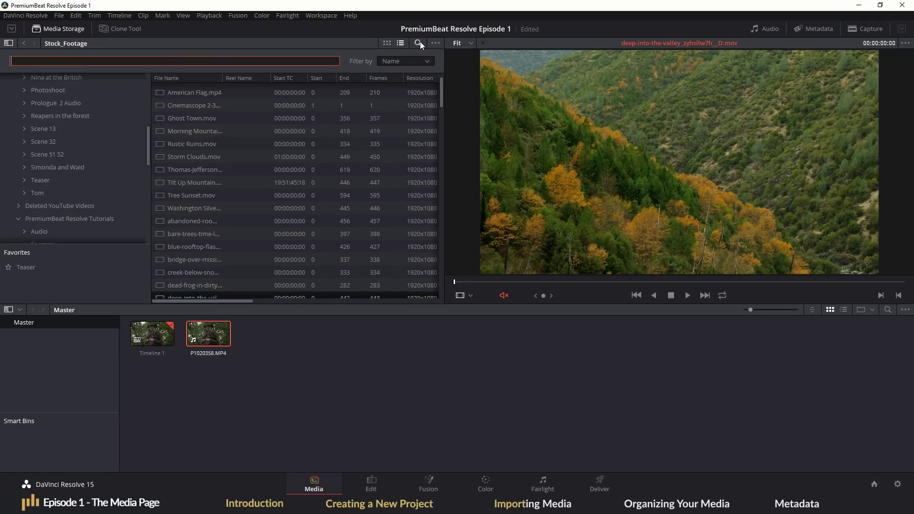
pyautogui.write('deep')
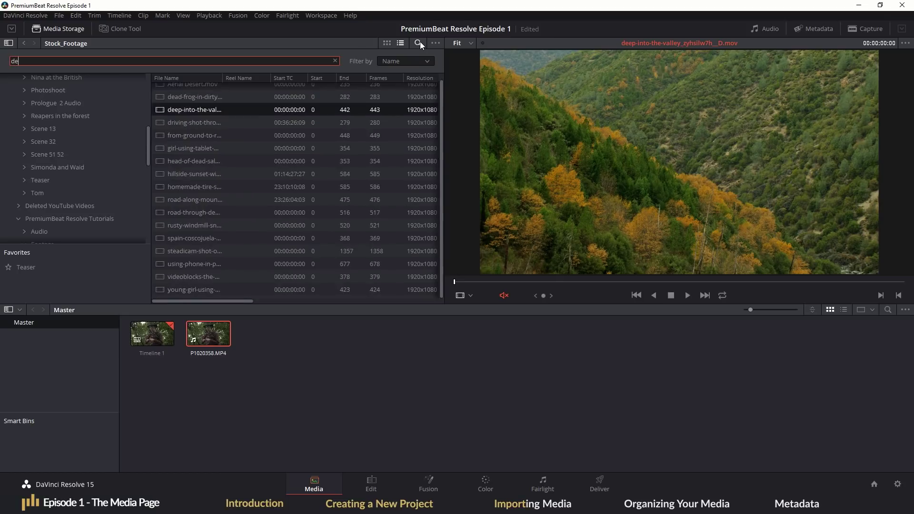
pyautogui.click(387, 44)
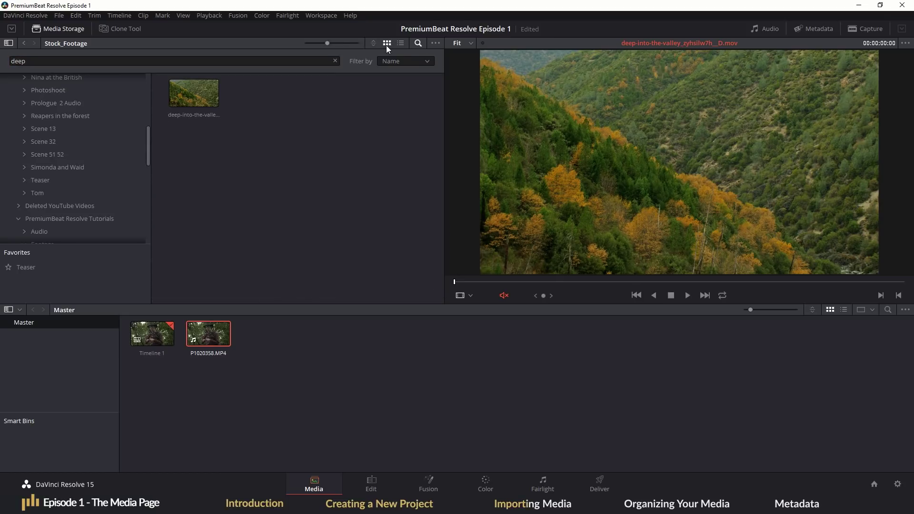
pyautogui.moveTo(328, 44); pyautogui.dragTo(340, 44)
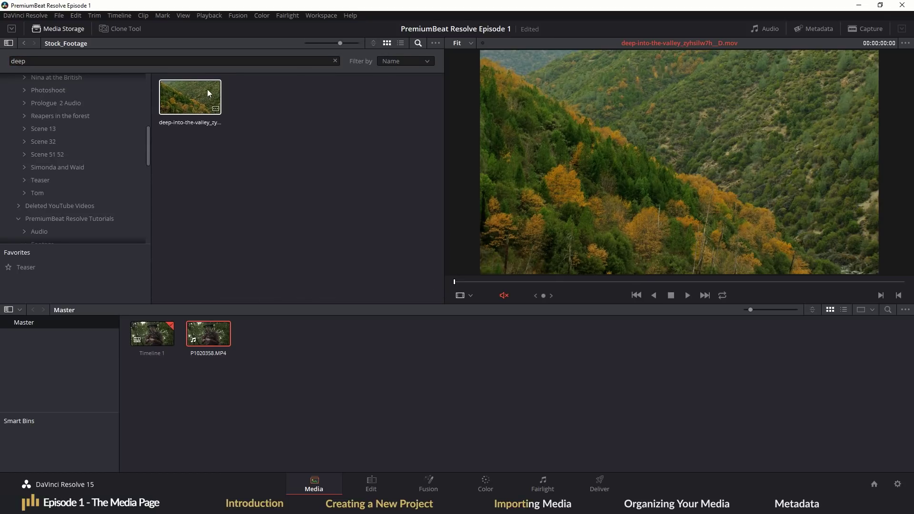
pyautogui.click(174, 103)
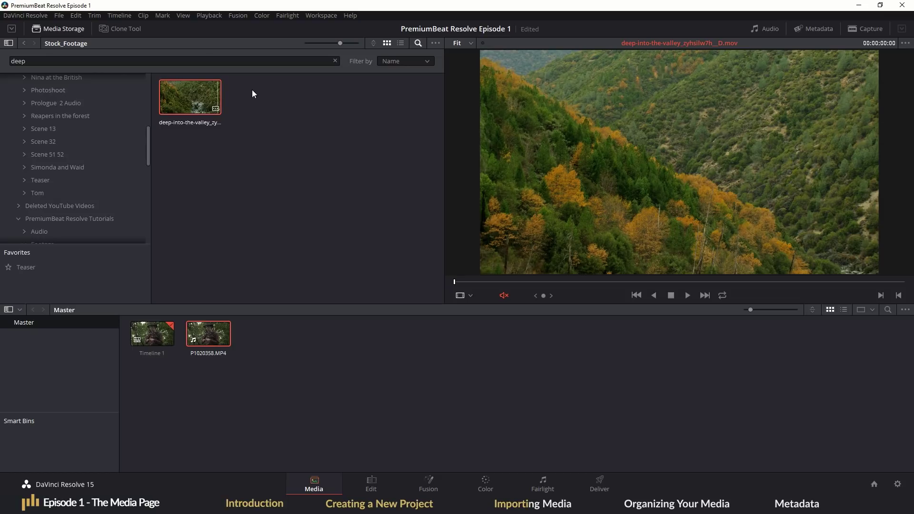
# Step: Clear the search so all Stock_Footage clips show as thumbnails again
pyautogui.click(418, 43)
pyautogui.scroll(-1, 372, 145)
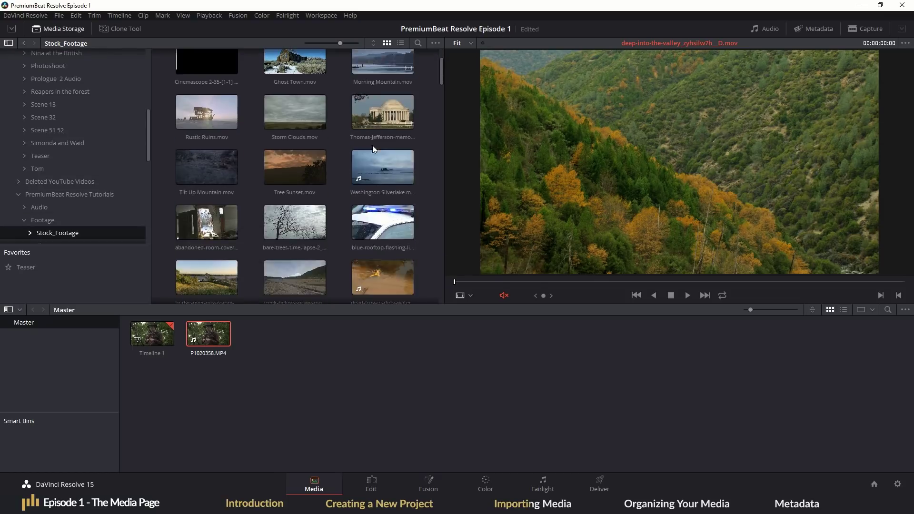
pyautogui.scroll(1, 366, 150)
pyautogui.scroll(-3, 364, 151)
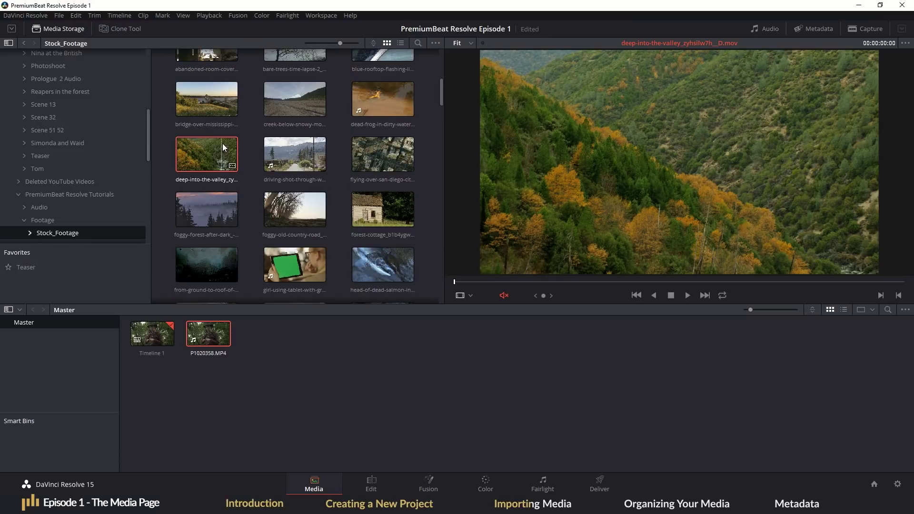
pyautogui.click(906, 44)
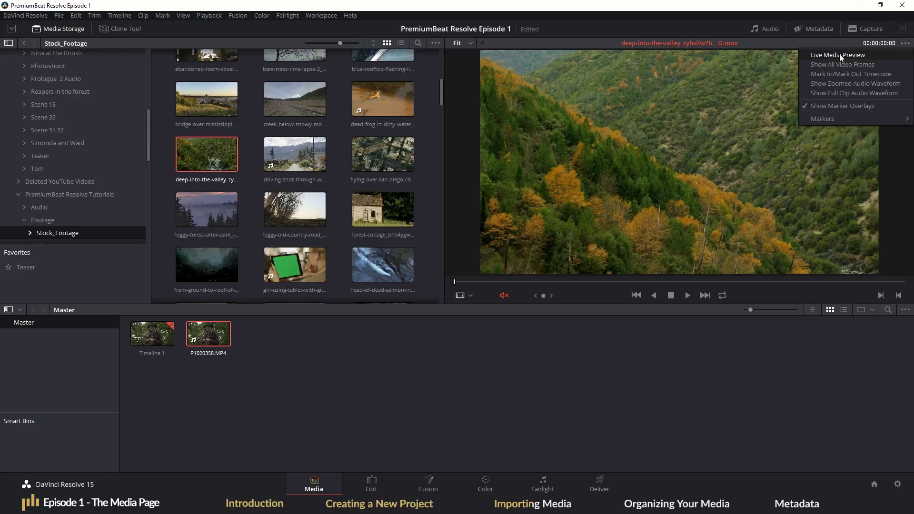
# Step: Enable Live Media Preview in the viewer options and skim the Stock_Footage thumbnails
pyautogui.click(904, 45)
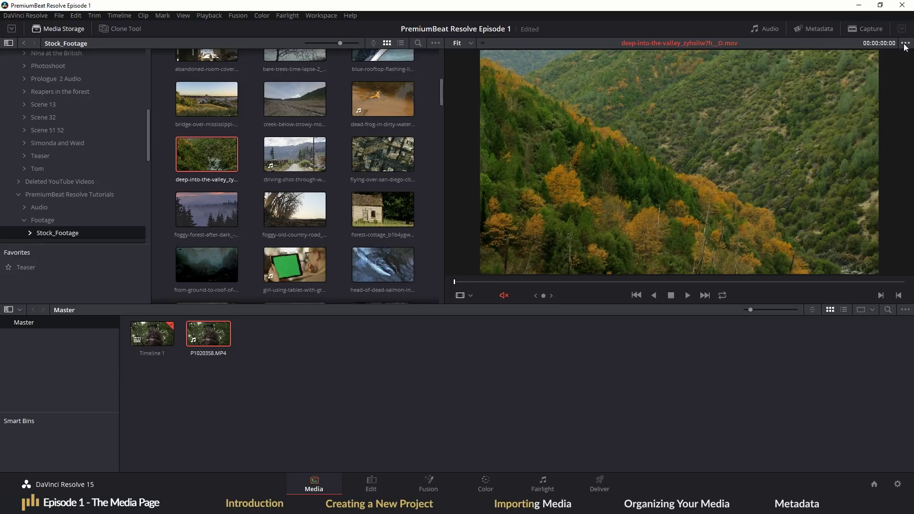
pyautogui.click(439, 44)
pyautogui.click(439, 44)
pyautogui.click(906, 44)
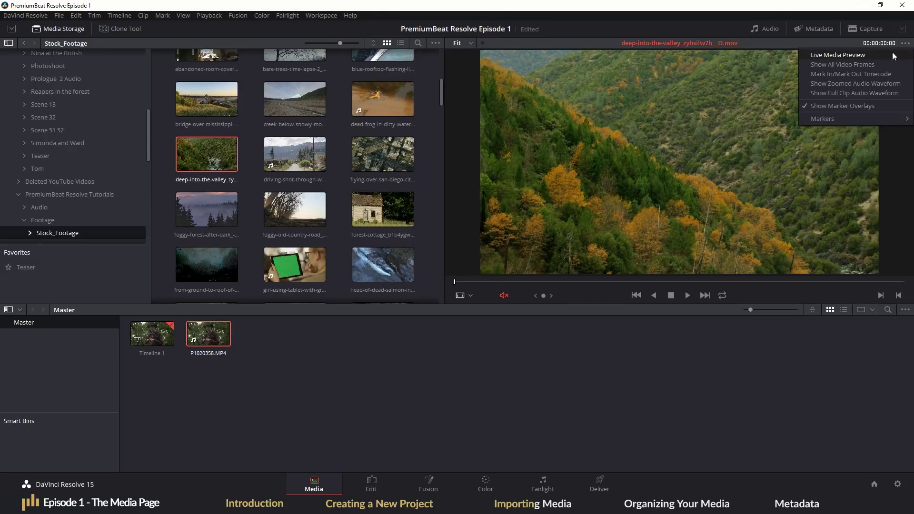
pyautogui.click(862, 56)
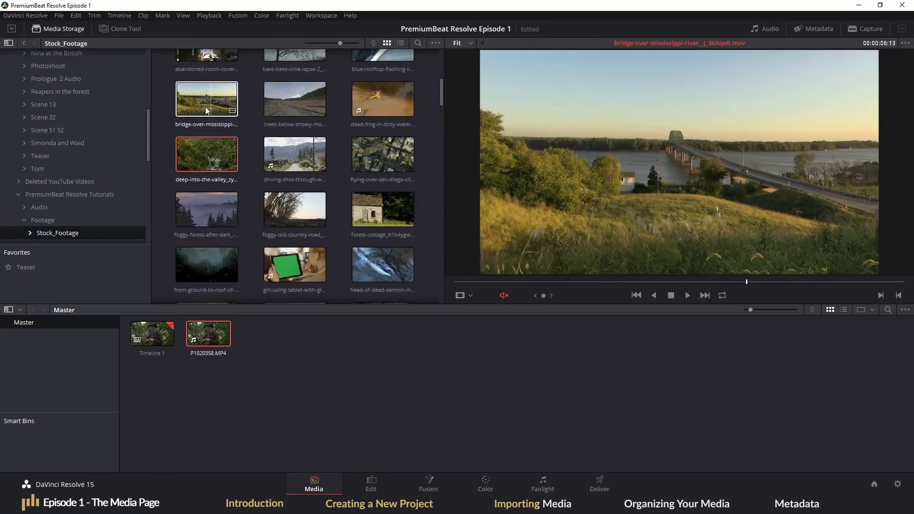
pyautogui.scroll(3, 210, 119)
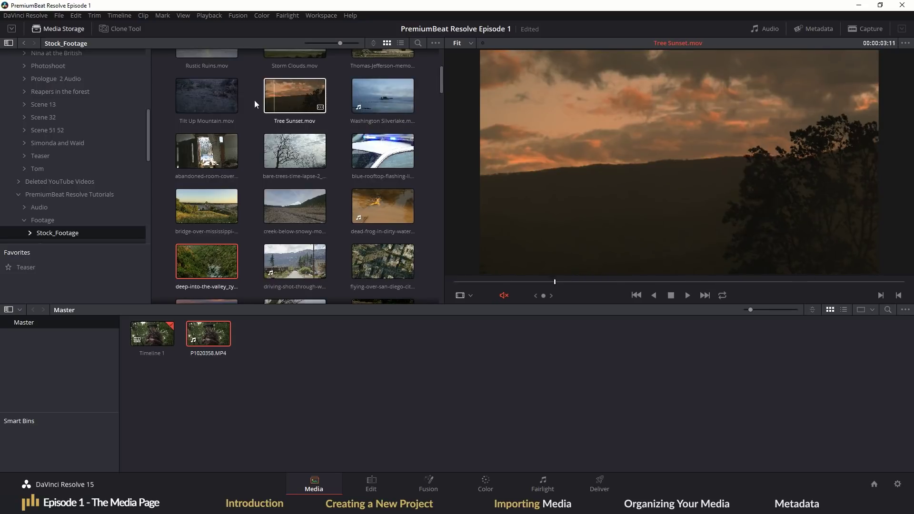
pyautogui.scroll(-2, 190, 231)
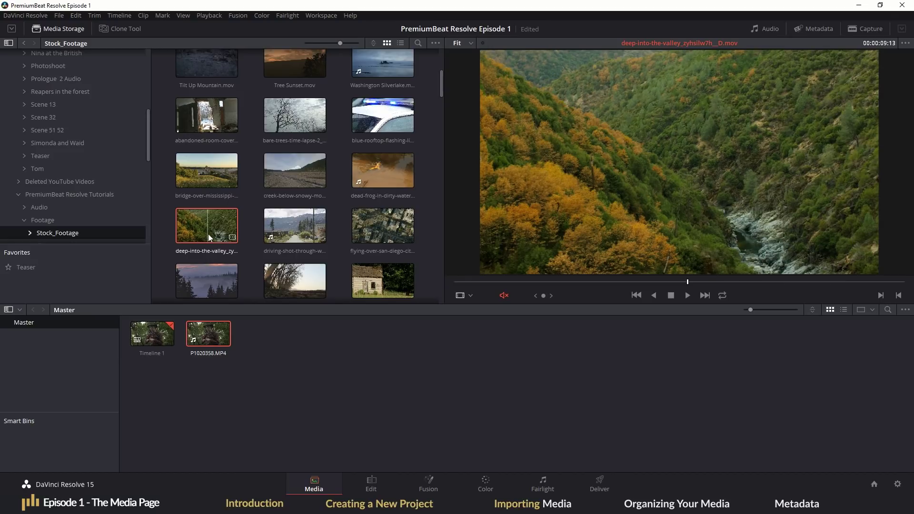
pyautogui.scroll(-10, 211, 233)
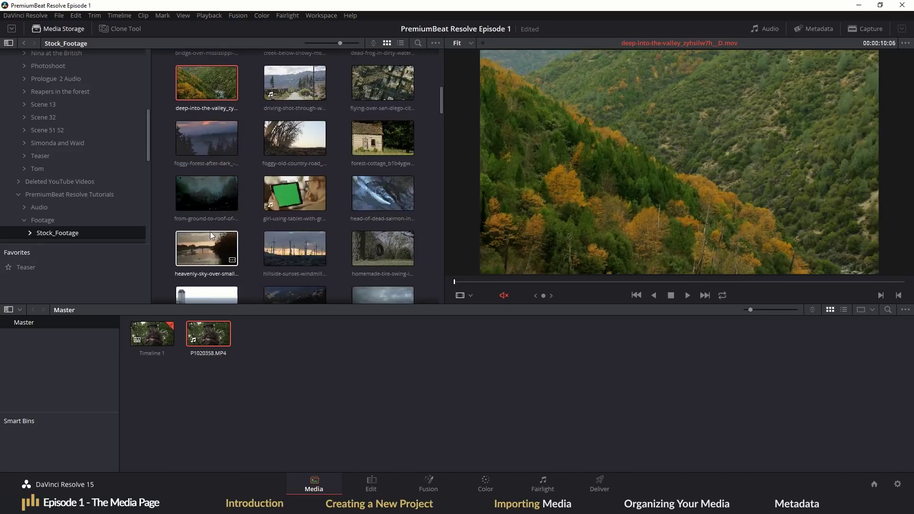
pyautogui.scroll(-6, 209, 232)
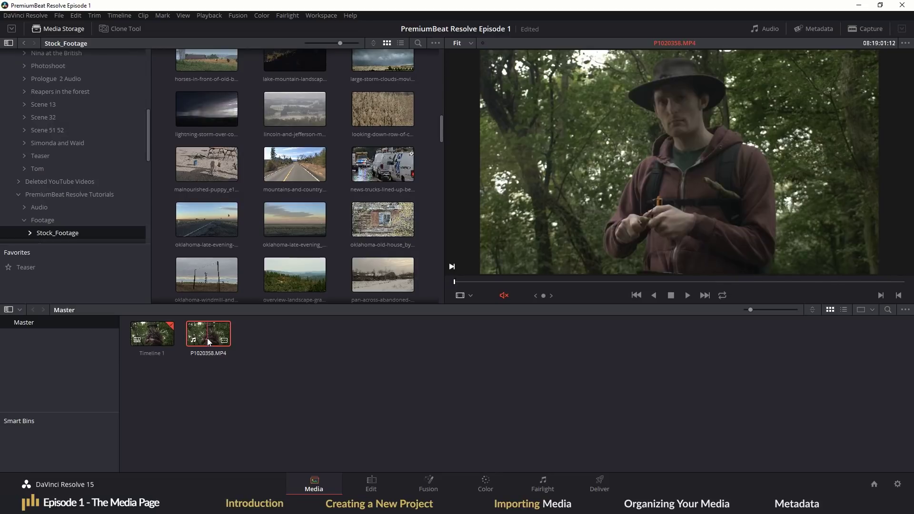
# Step: Overlay the full clip audio waveform on the viewer instead of the zoomed waveform
pyautogui.click(905, 42)
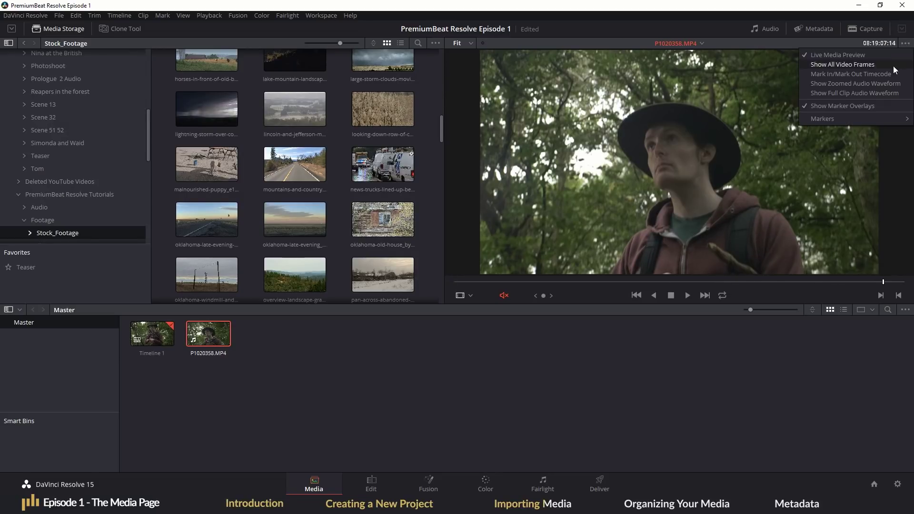
pyautogui.click(877, 83)
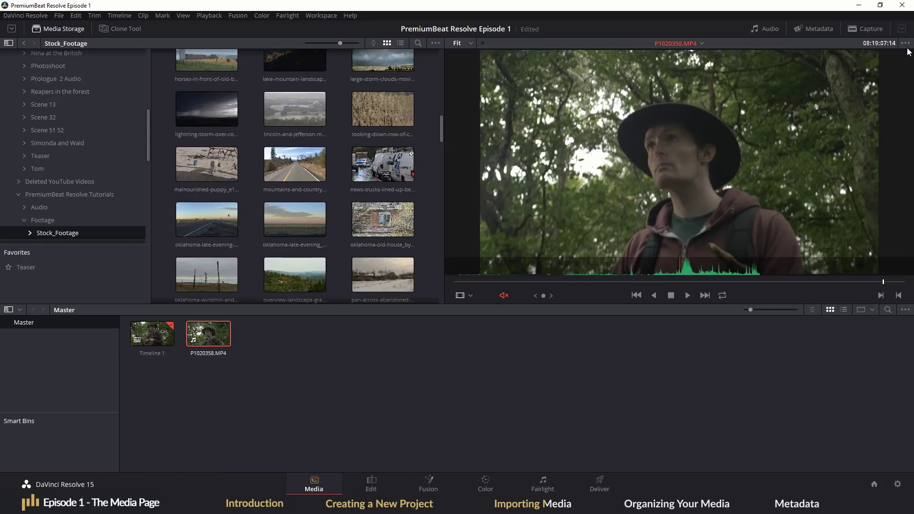
pyautogui.click(905, 43)
pyautogui.click(881, 93)
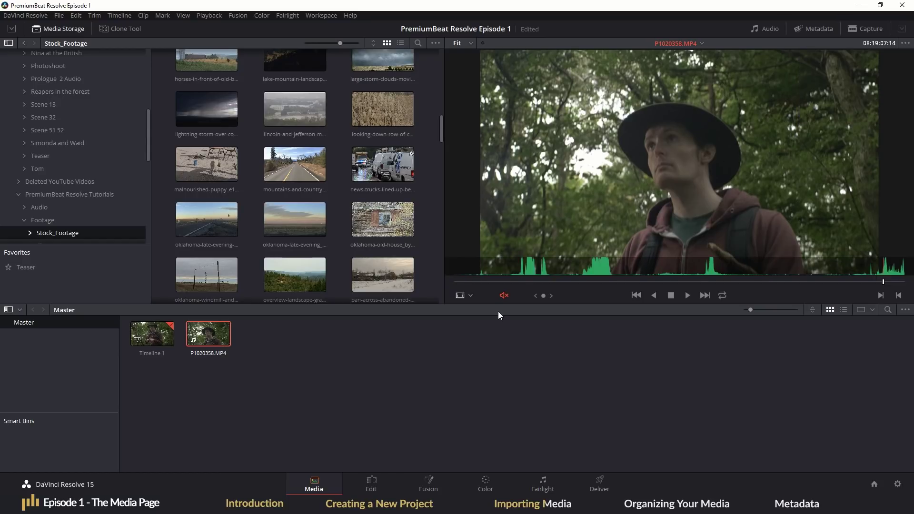
# Step: Add the deep-into-the-valley clip to the Master pool
pyautogui.scroll(5, 201, 161)
pyautogui.moveTo(199, 159); pyautogui.dragTo(300, 350)
pyautogui.hotkey('ctrl', 'z')
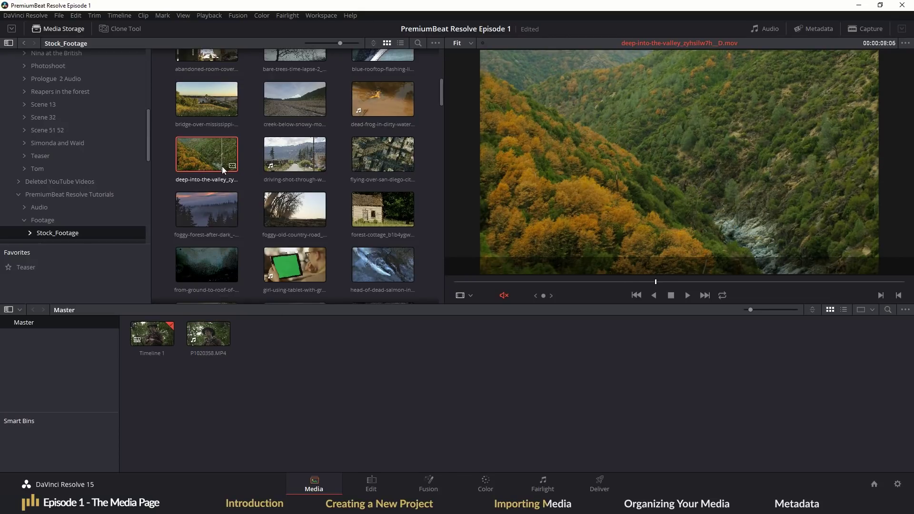
pyautogui.rightClick(220, 159)
pyautogui.click(245, 166)
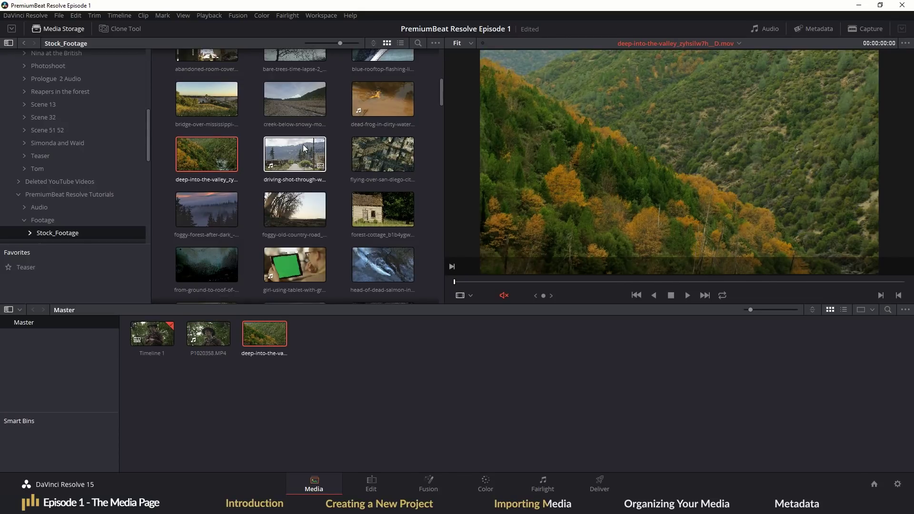
# Step: Add the clips from flying-over-san-diego through head-of-dead-salmon to the Master pool, then open Footage
pyautogui.keyDown('ctrl'); pyautogui.click(391, 183); pyautogui.keyUp('ctrl')
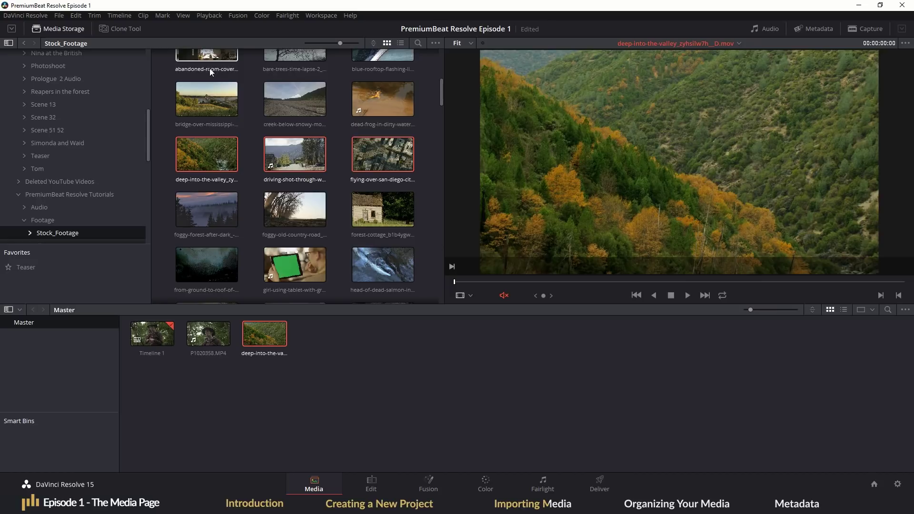
pyautogui.keyDown('shift'); pyautogui.click(385, 274); pyautogui.keyUp('shift')
pyautogui.scroll(2, 292, 123)
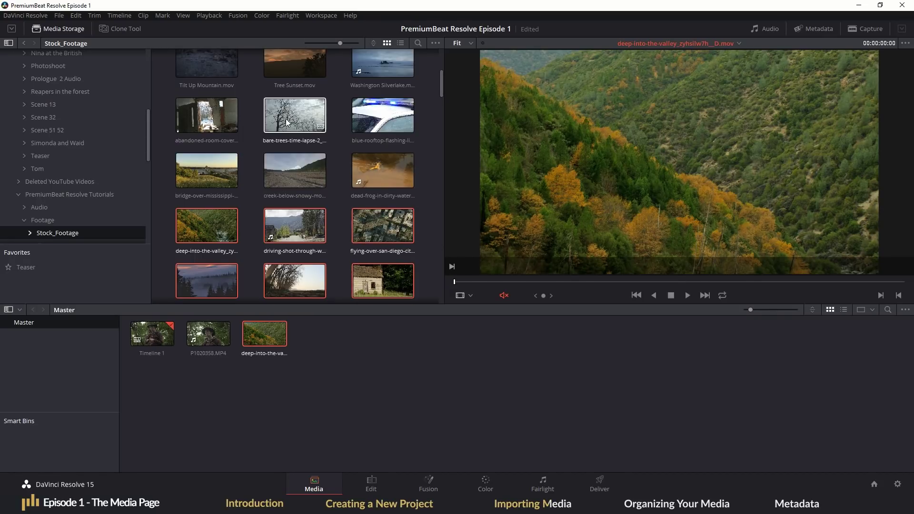
pyautogui.rightClick(292, 123)
pyautogui.click(317, 117)
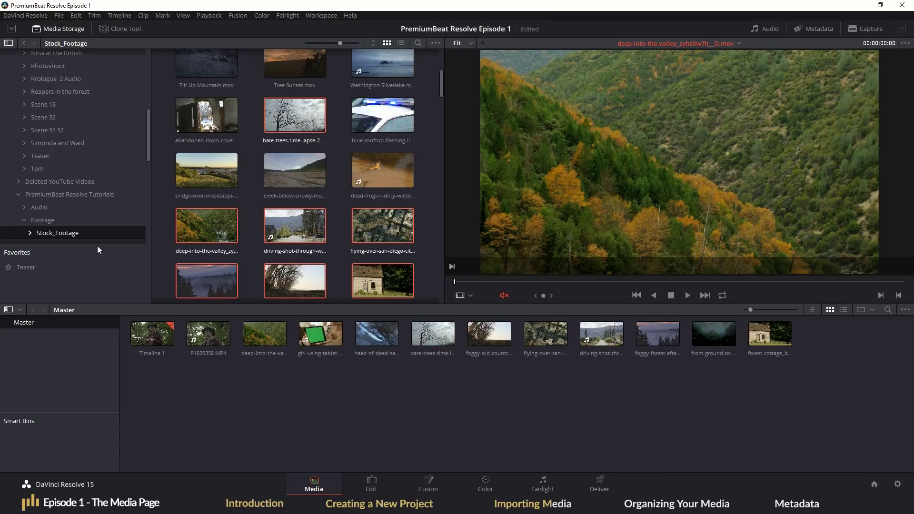
pyautogui.scroll(5, 249, 212)
pyautogui.click(69, 221)
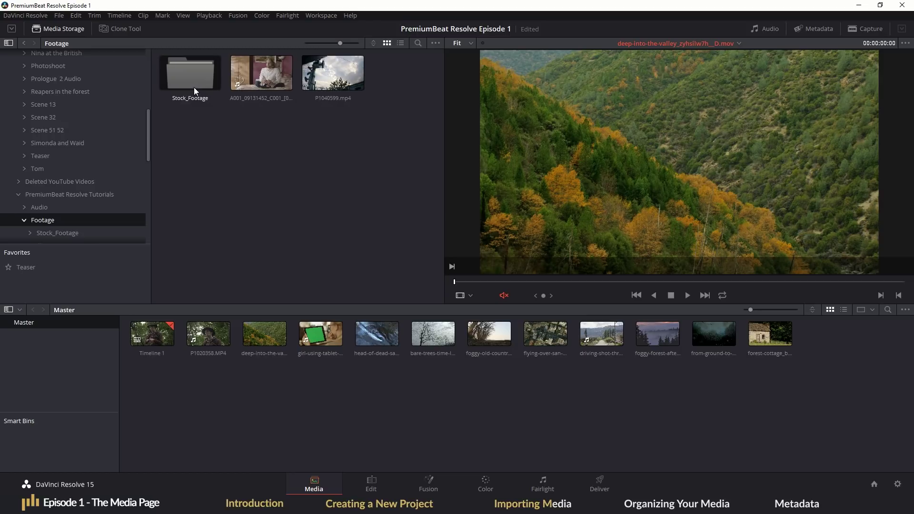
# Step: Browse the Audio, Footage and Stills folders in Media Storage
pyautogui.click(53, 210)
pyautogui.click(56, 218)
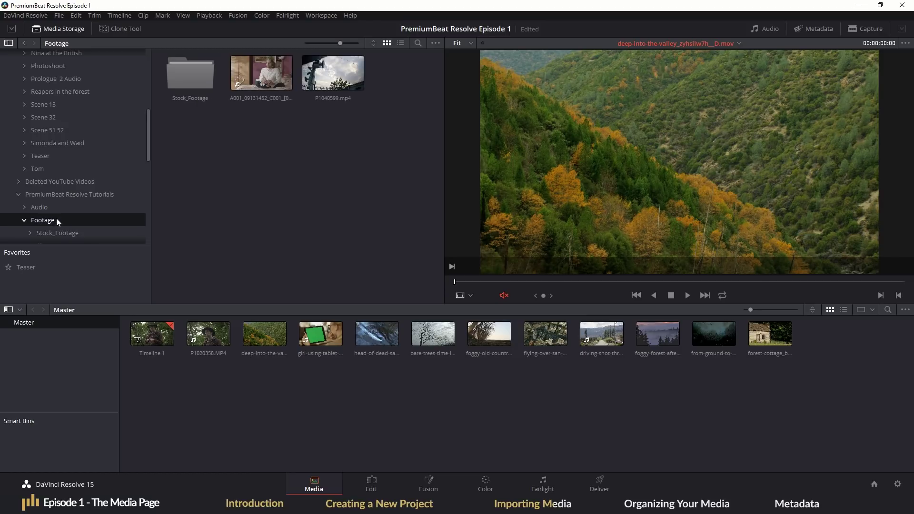
pyautogui.scroll(-2, 57, 218)
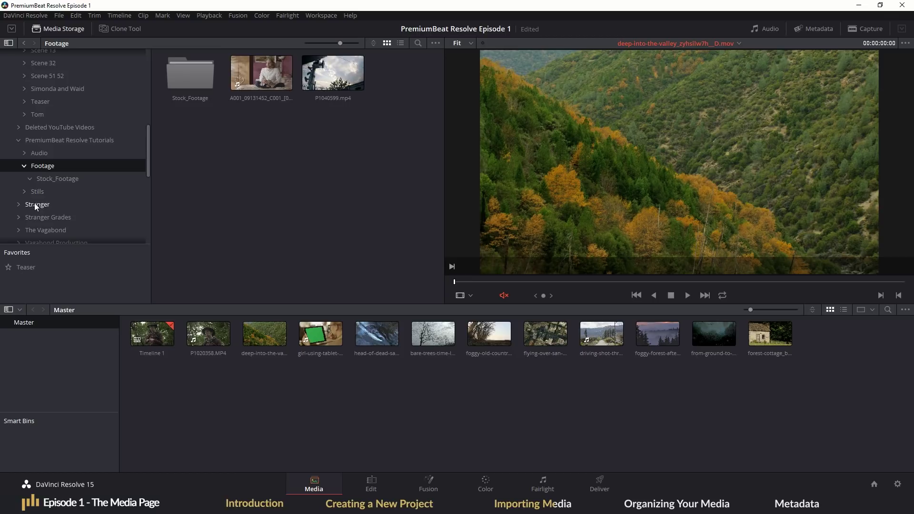
pyautogui.click(37, 192)
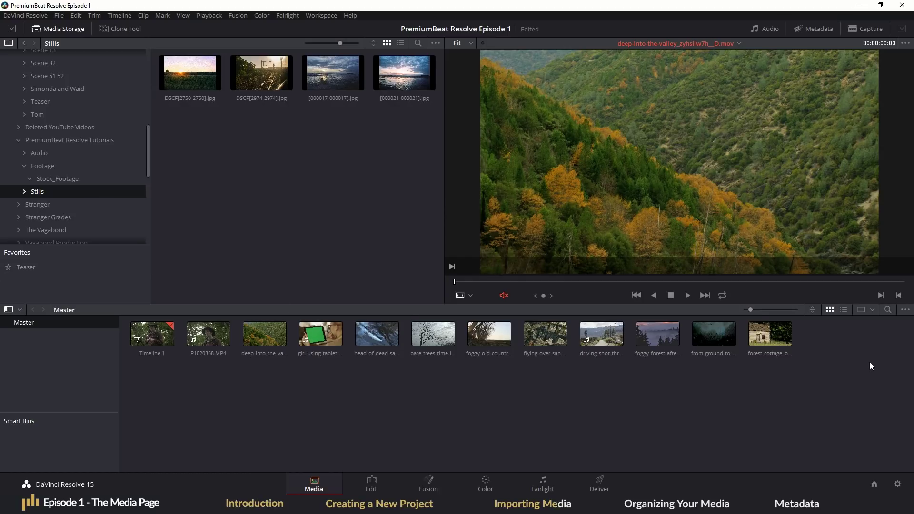
# Step: Delete all eleven clips from the Master bin and confirm the removal
pyautogui.moveTo(868, 363); pyautogui.dragTo(197, 350)
pyautogui.press('Delete')
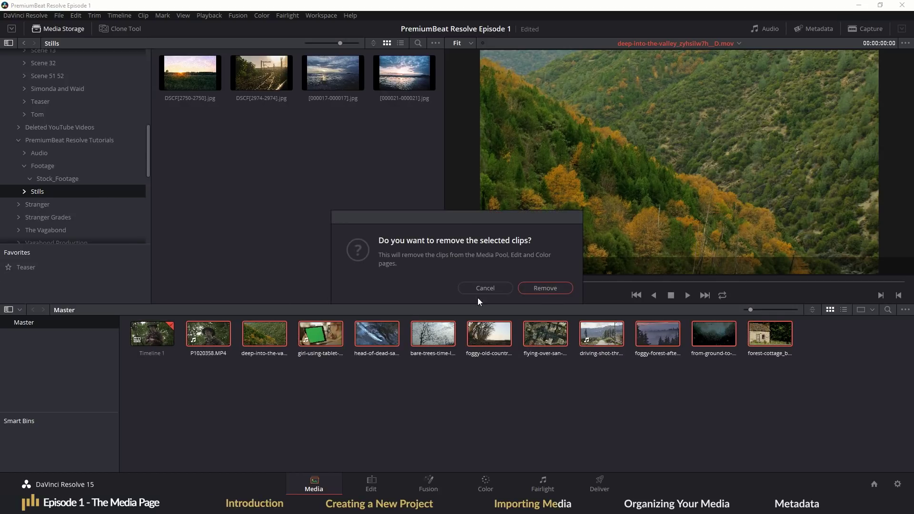
pyautogui.click(543, 289)
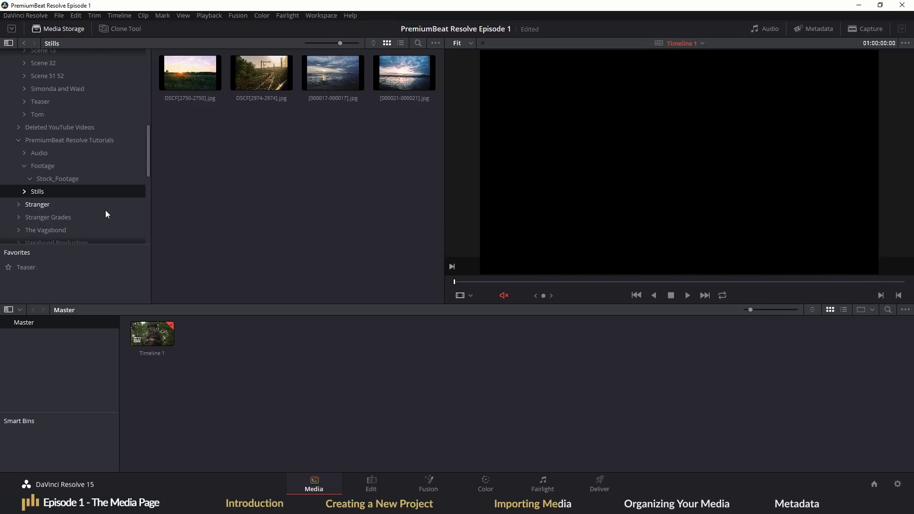
# Step: Add Stock_Footage to Favorites and jump back to it through its Favorites entry
pyautogui.click(17, 206)
pyautogui.scroll(-1, 127, 208)
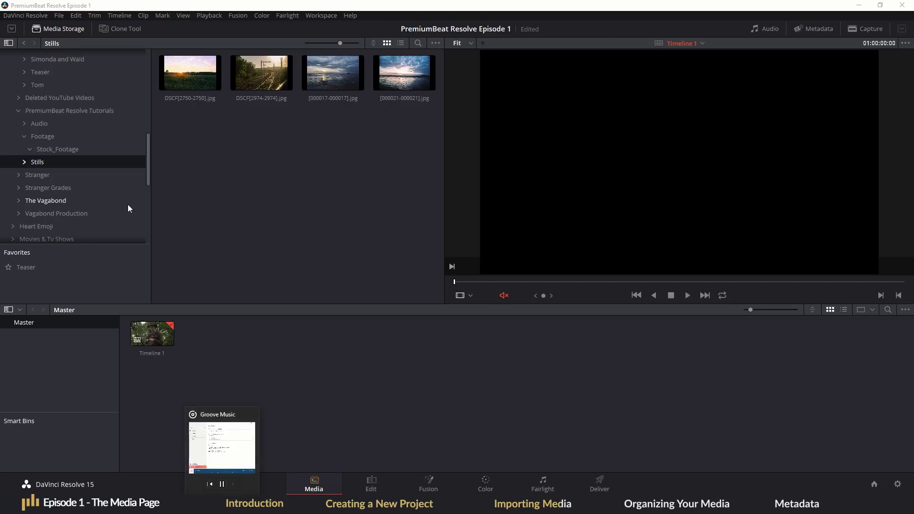
pyautogui.click(61, 147)
pyautogui.rightClick(60, 148)
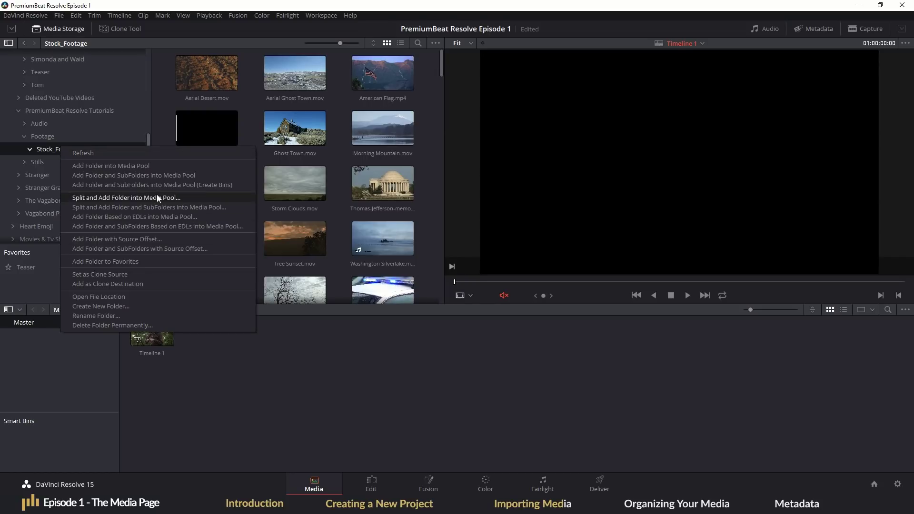
pyautogui.click(155, 261)
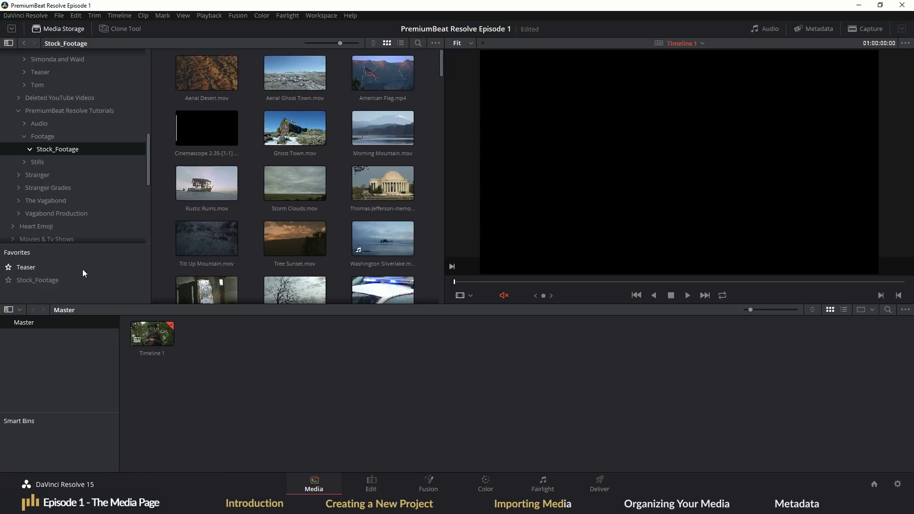
pyautogui.click(125, 278)
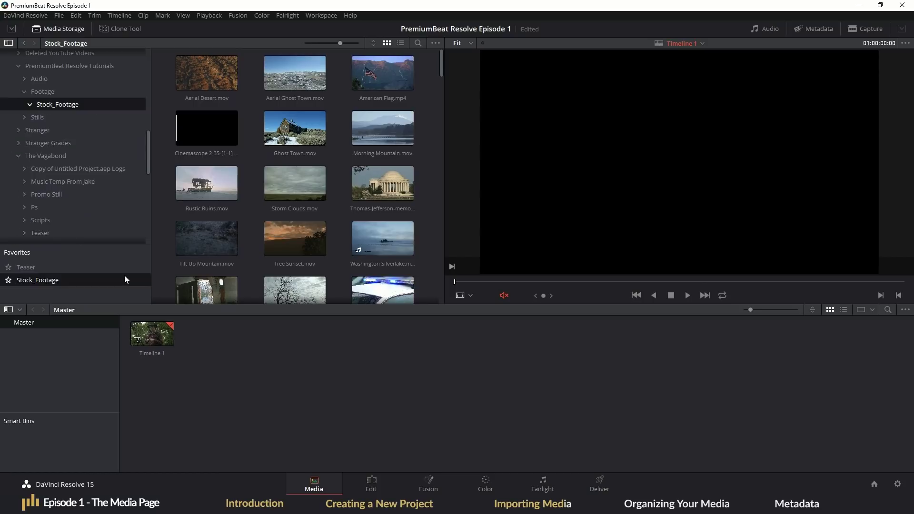
pyautogui.rightClick(53, 102)
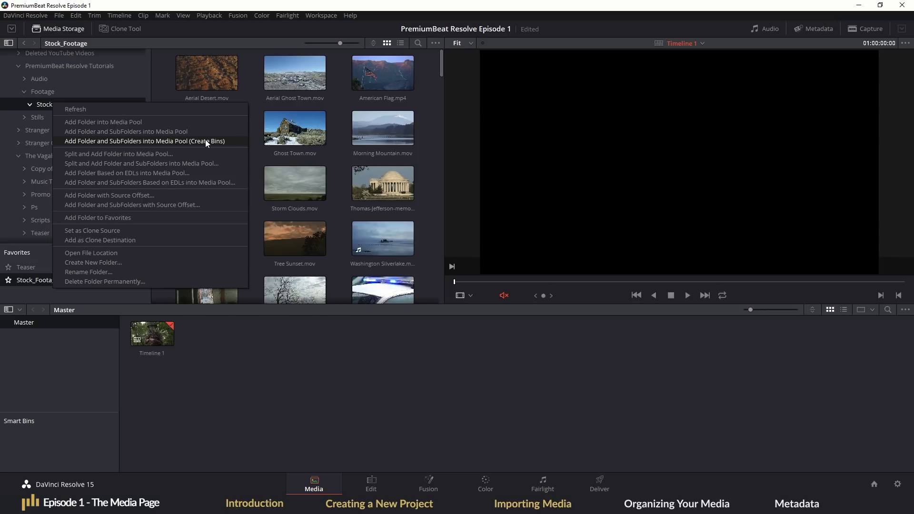
pyautogui.click(48, 373)
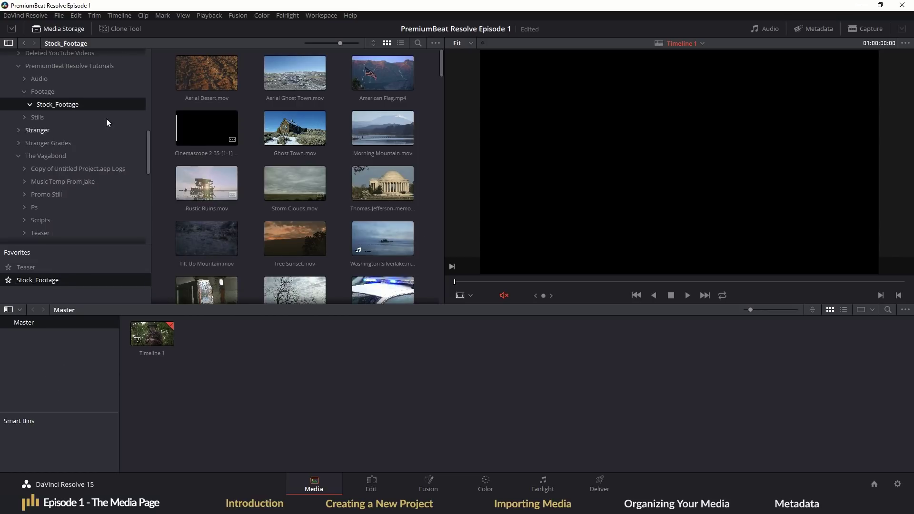
# Step: Widen the media browser to show more Stock_Footage clips
pyautogui.moveTo(445, 204); pyautogui.dragTo(606, 205)
pyautogui.rightClick(60, 110)
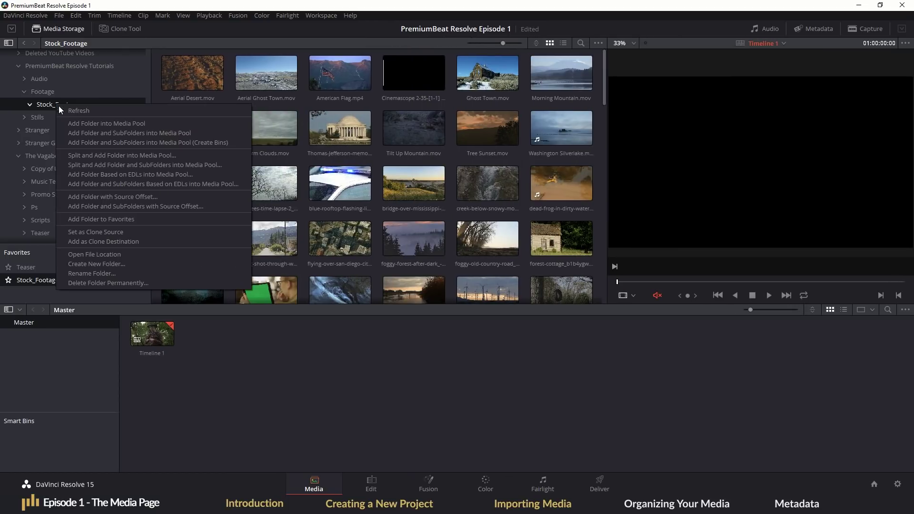
pyautogui.click(259, 351)
pyautogui.scroll(-6, 277, 177)
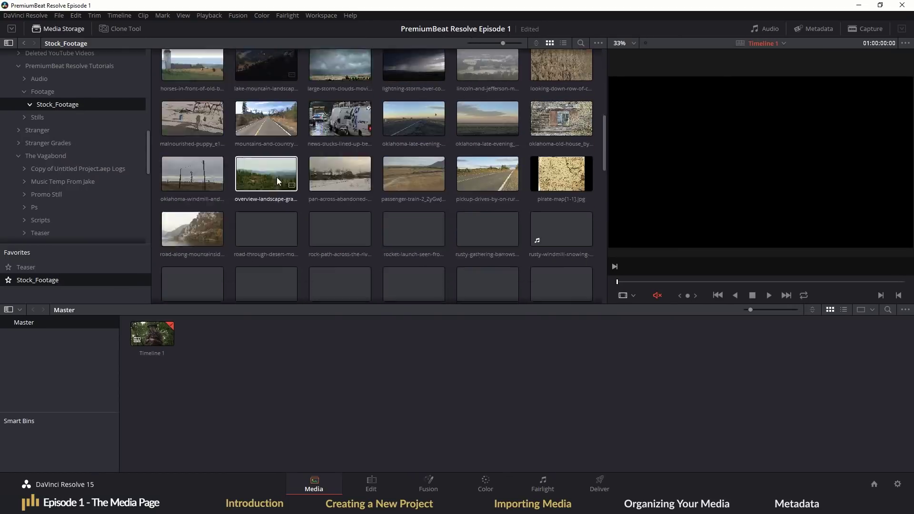
pyautogui.scroll(8, 273, 209)
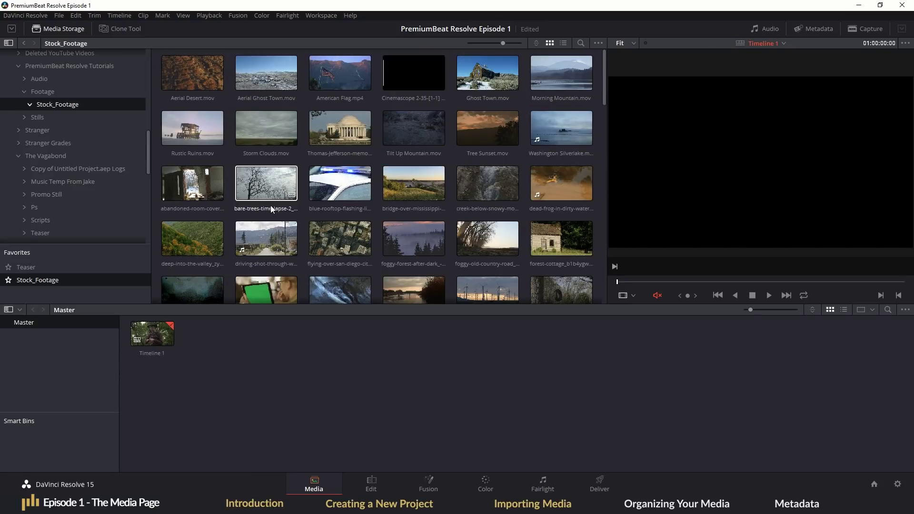
# Step: Create Footage and Audio bins under Master
pyautogui.rightClick(219, 355)
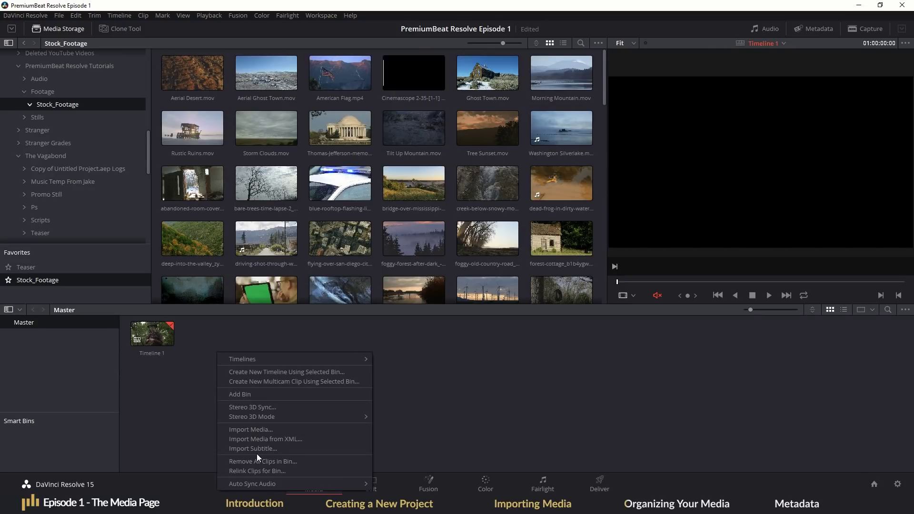
pyautogui.click(282, 398)
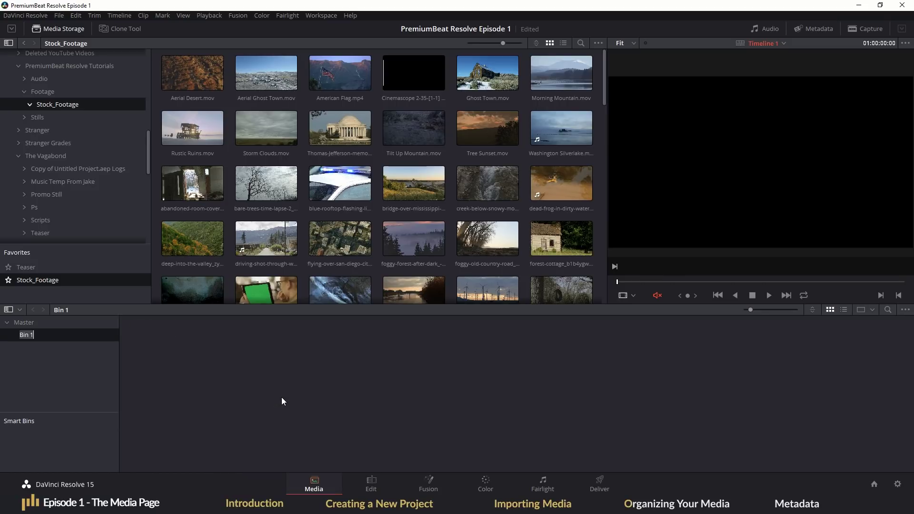
pyautogui.write('Footage')
pyautogui.press('Return')
pyautogui.rightClick(68, 375)
pyautogui.click(90, 378)
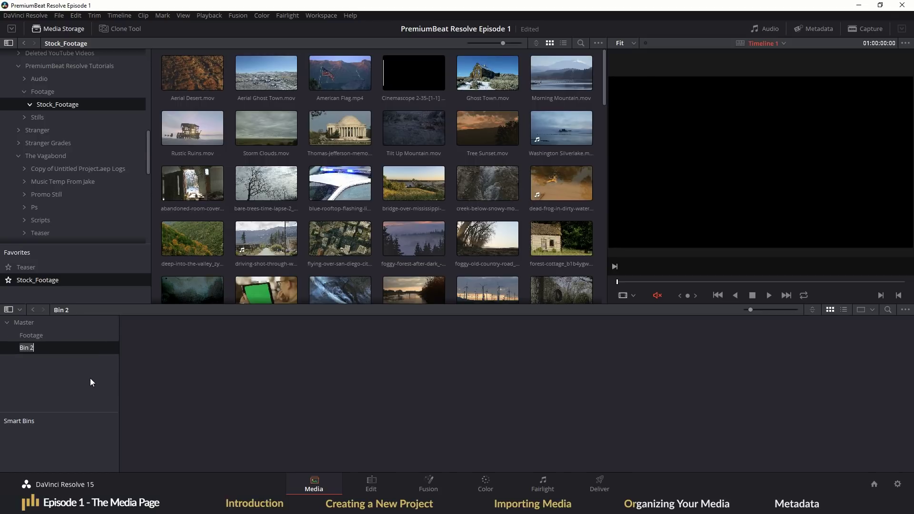
pyautogui.write('Audio')
pyautogui.press('Return')
# Step: Add an SFX bin inside the Audio bin and check it from Master
pyautogui.rightClick(36, 347)
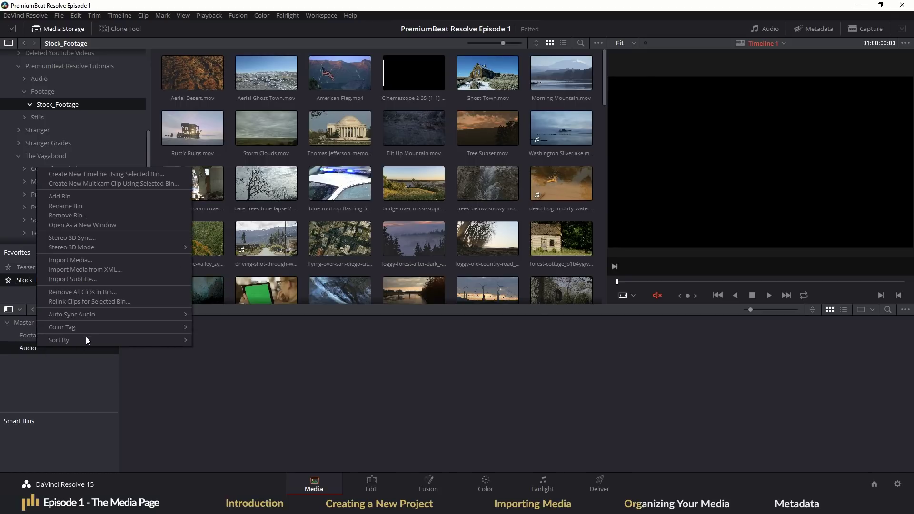
pyautogui.click(76, 197)
pyautogui.write('SFX')
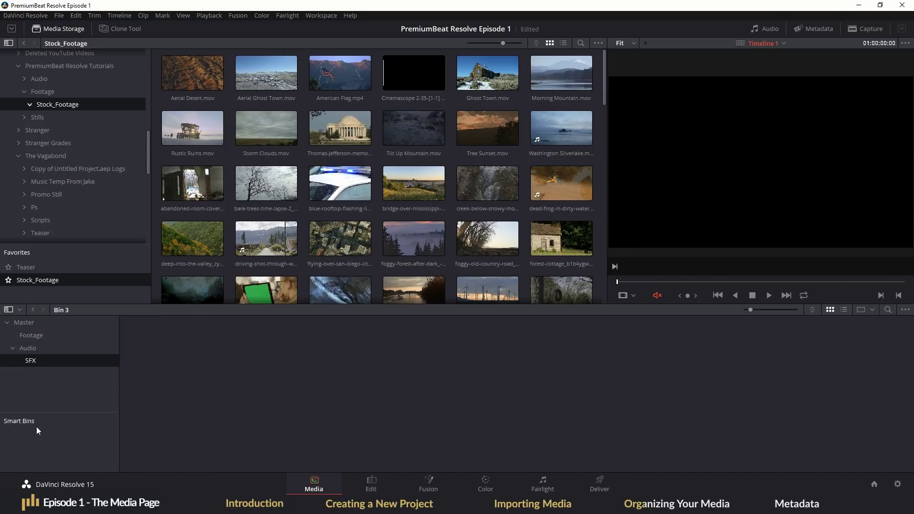
pyautogui.press('Return')
pyautogui.click(26, 324)
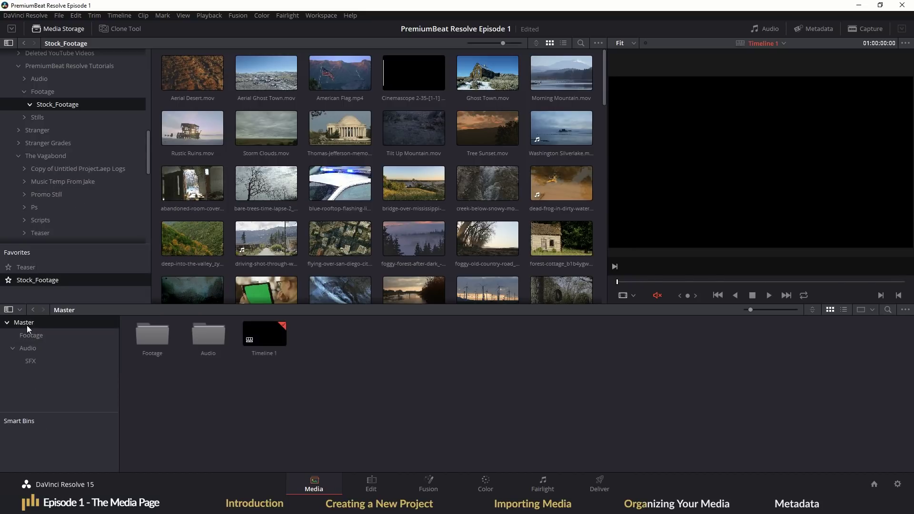
pyautogui.doubleClick(213, 330)
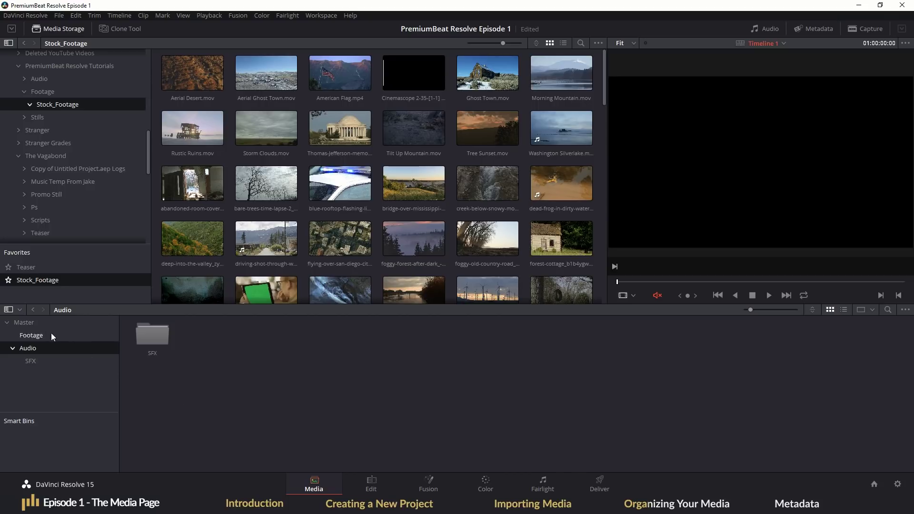
pyautogui.click(40, 324)
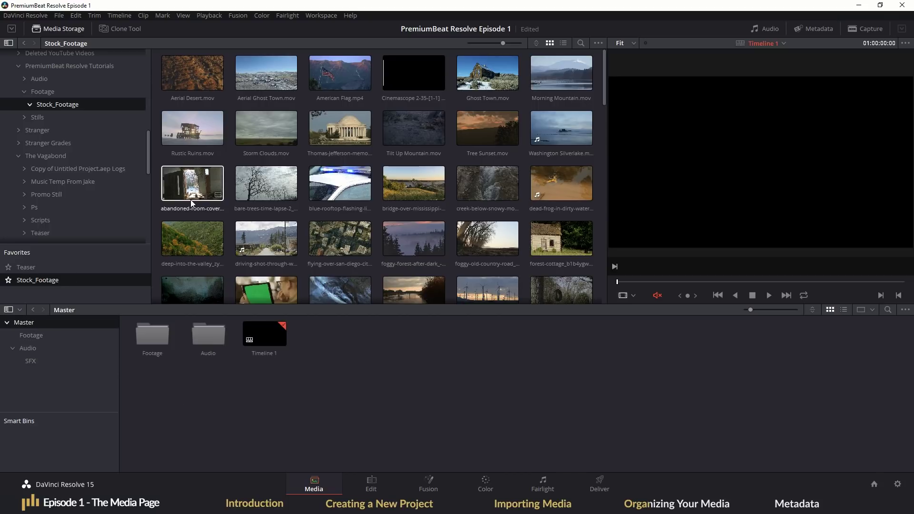
# Step: Delete the Footage and Audio bins, then show the PremiumBeat Resolve Tutorials folder
pyautogui.scroll(4, 118, 198)
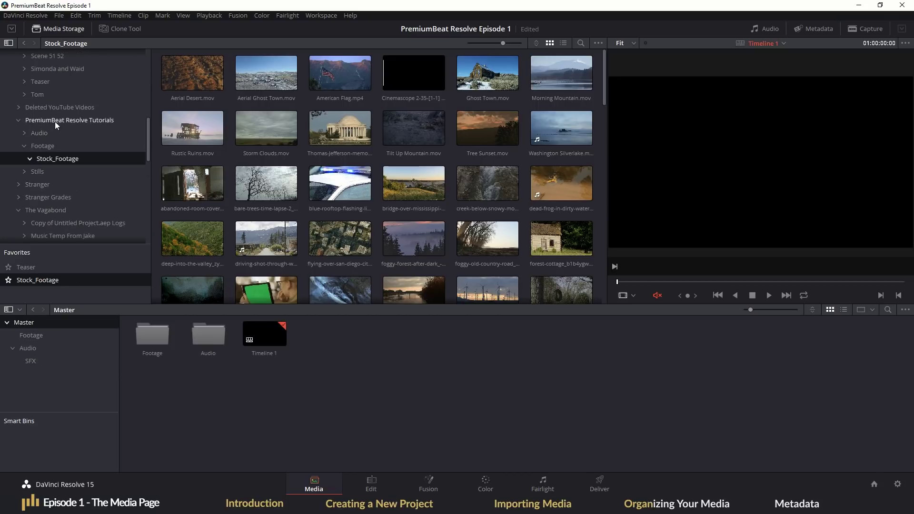
pyautogui.moveTo(248, 385); pyautogui.dragTo(133, 346)
pyautogui.press('Delete')
pyautogui.click(519, 286)
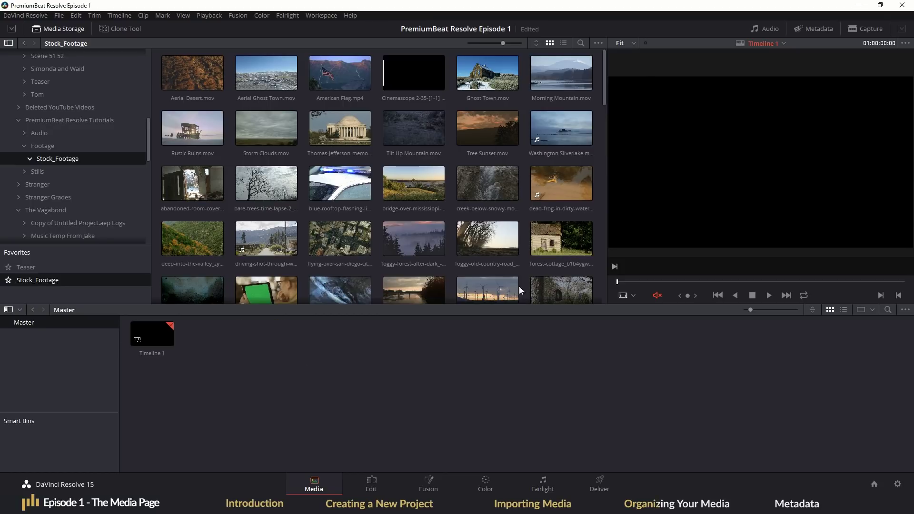
pyautogui.click(59, 121)
# Step: Import the tutorial folder with its subfolders as bins and view the Master bin
pyautogui.rightClick(60, 122)
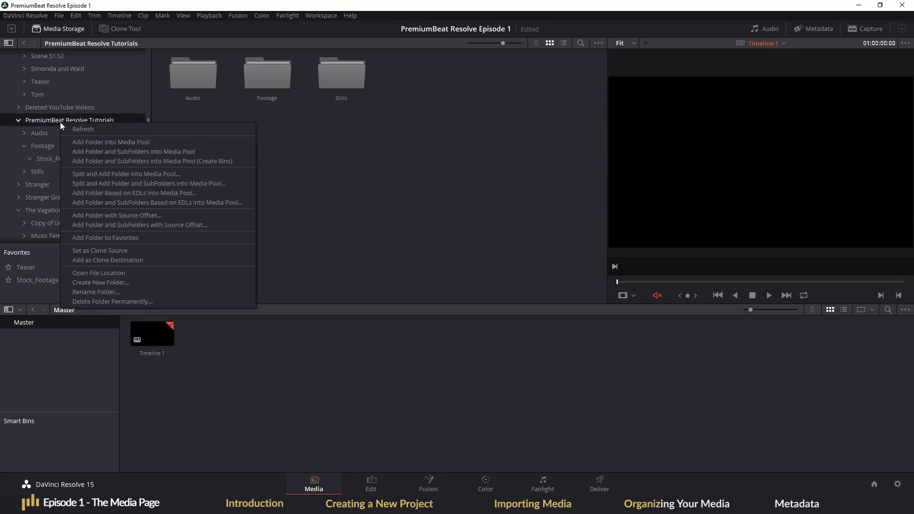
pyautogui.click(216, 162)
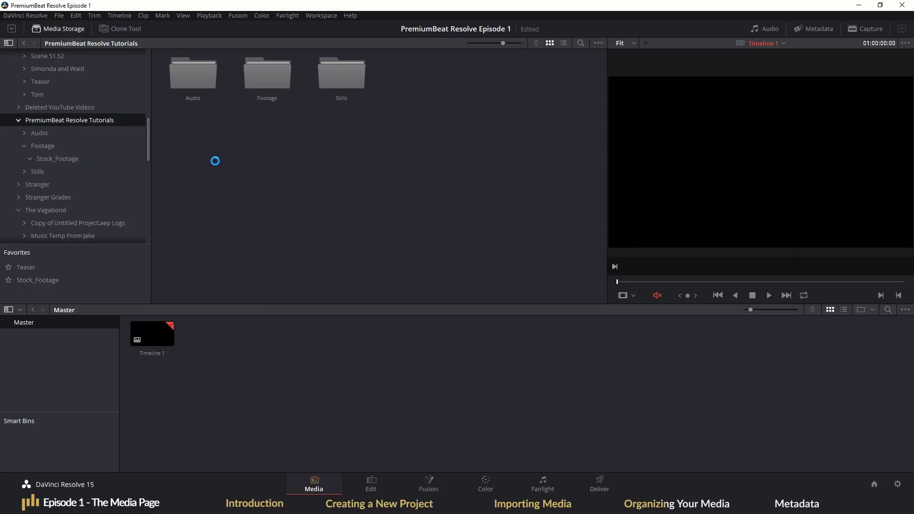
pyautogui.click(24, 324)
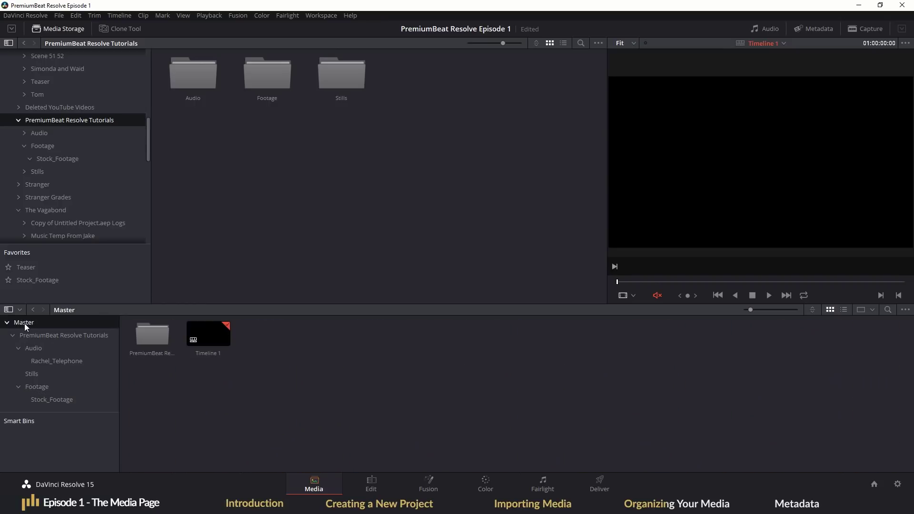
# Step: Browse the PremiumBeat Resolve Tutorials bin's Footage, Stills and Audio sub-bins, then return to Master
pyautogui.doubleClick(151, 336)
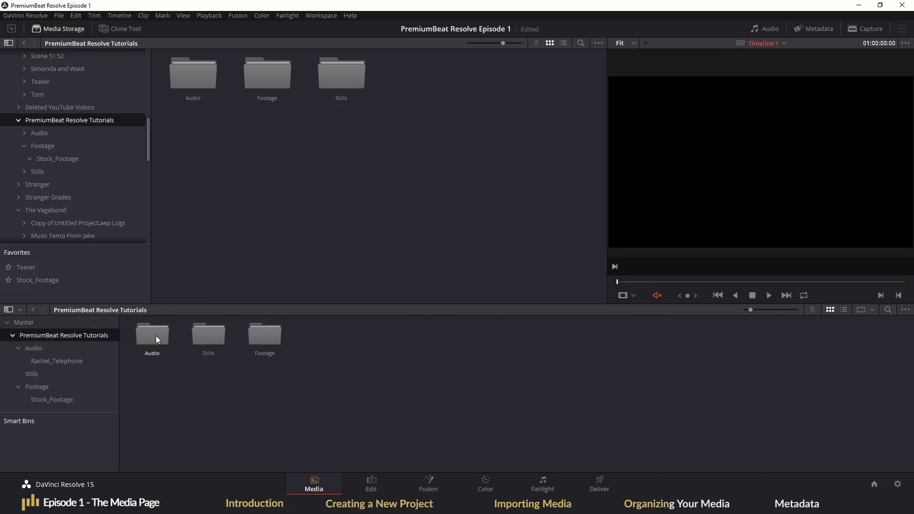
pyautogui.doubleClick(252, 340)
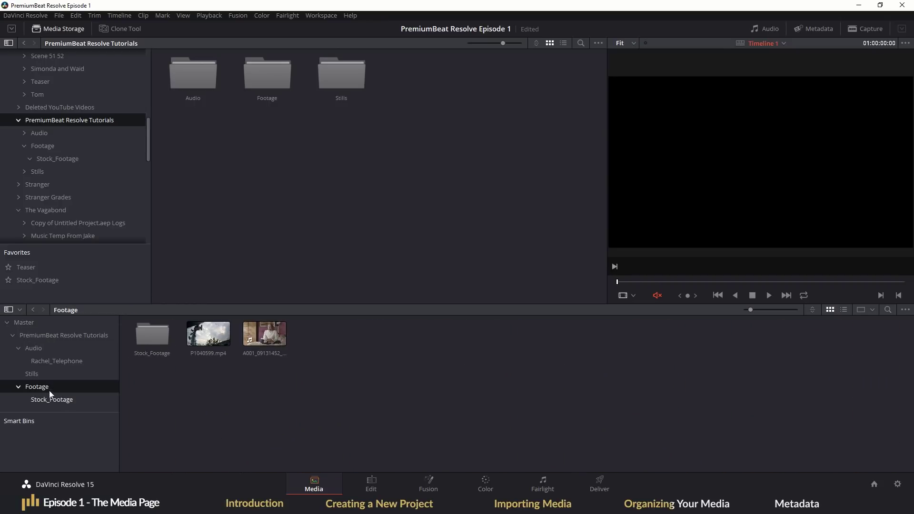
pyautogui.click(46, 373)
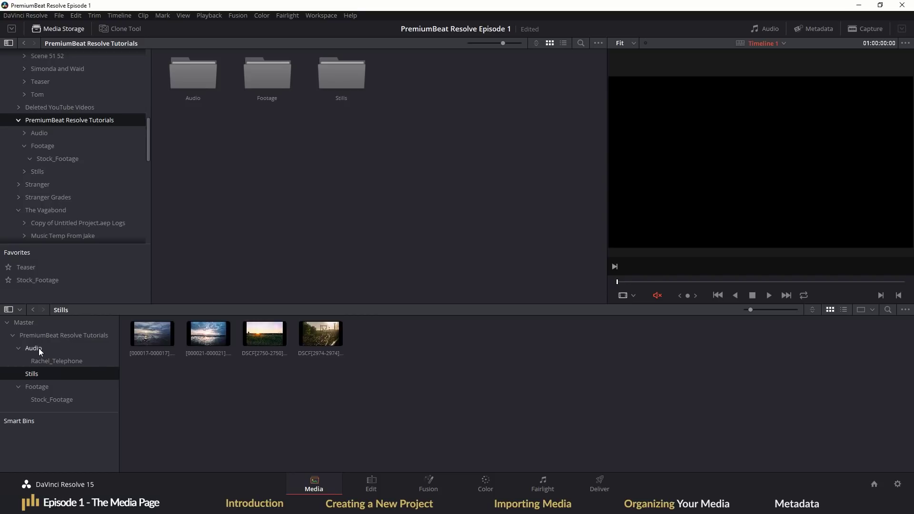
pyautogui.click(39, 348)
pyautogui.click(32, 323)
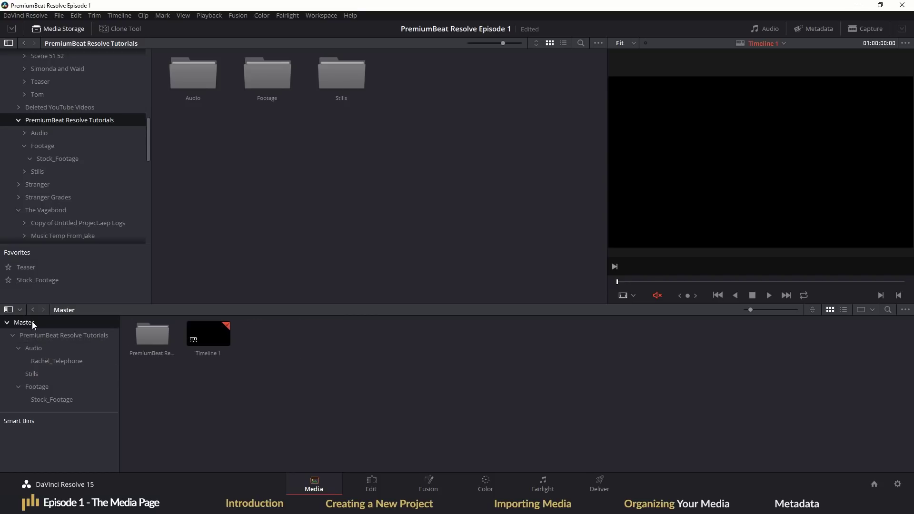
pyautogui.click(39, 386)
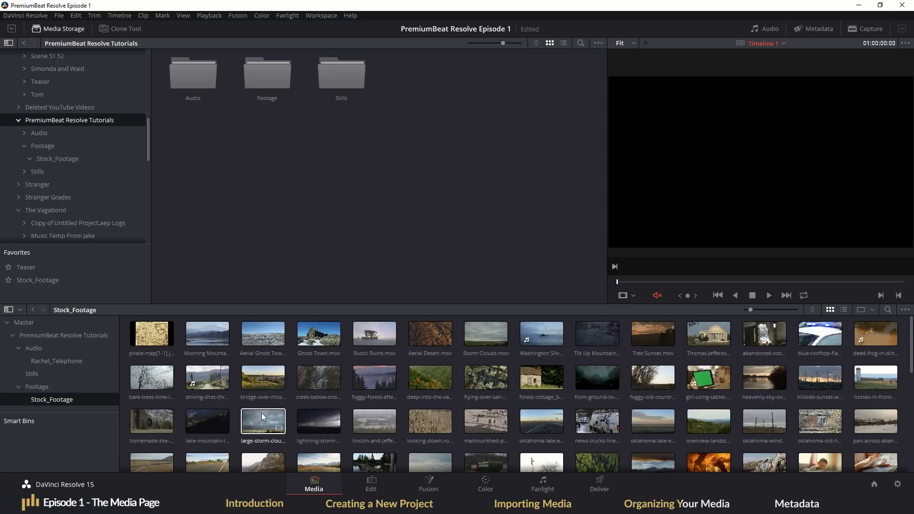
pyautogui.click(27, 322)
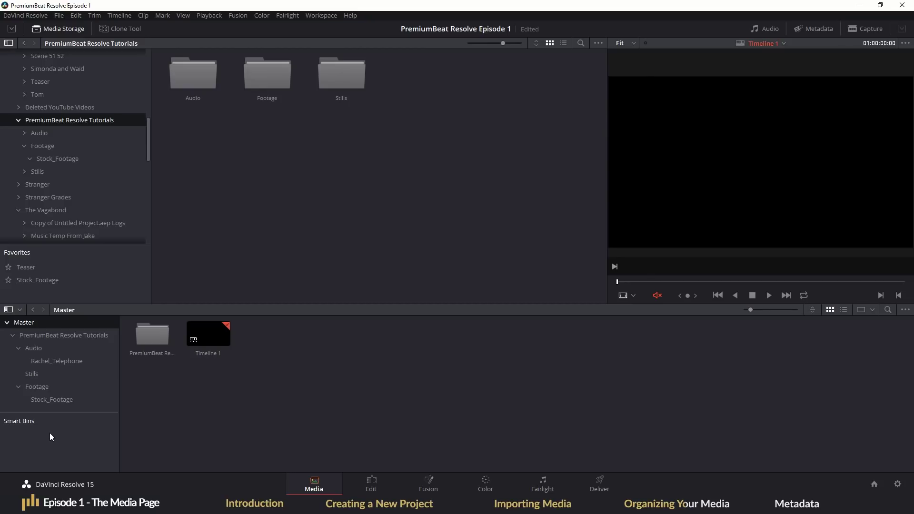
pyautogui.rightClick(49, 432)
# Step: Add a new smart bin and name it BMCC
pyautogui.click(80, 425)
pyautogui.rightClick(53, 437)
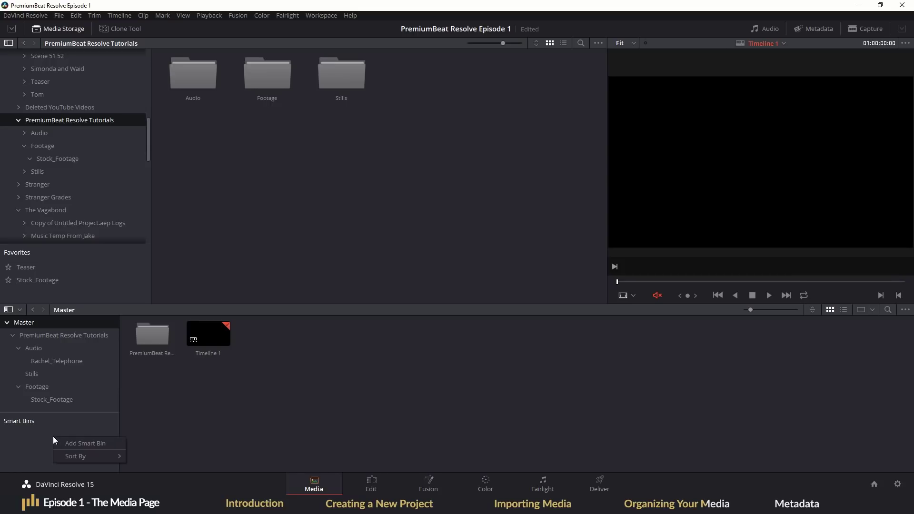
pyautogui.click(100, 443)
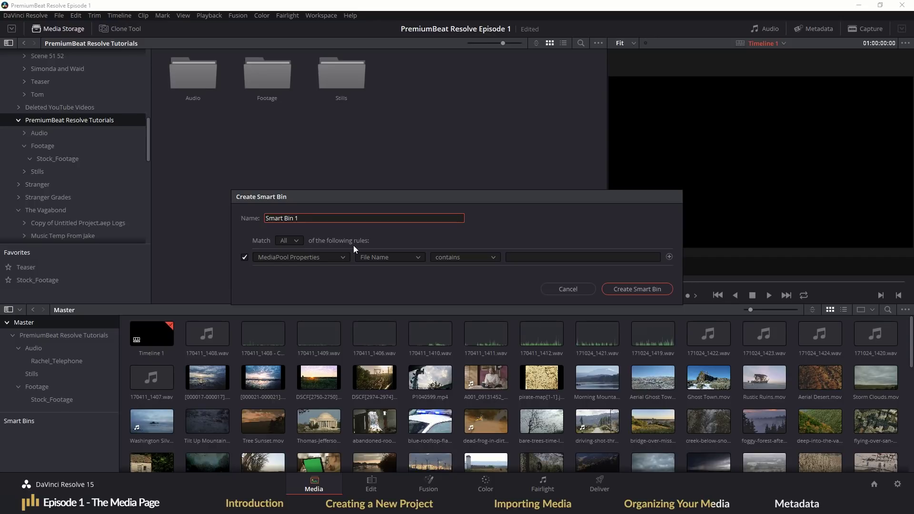
pyautogui.write('B')
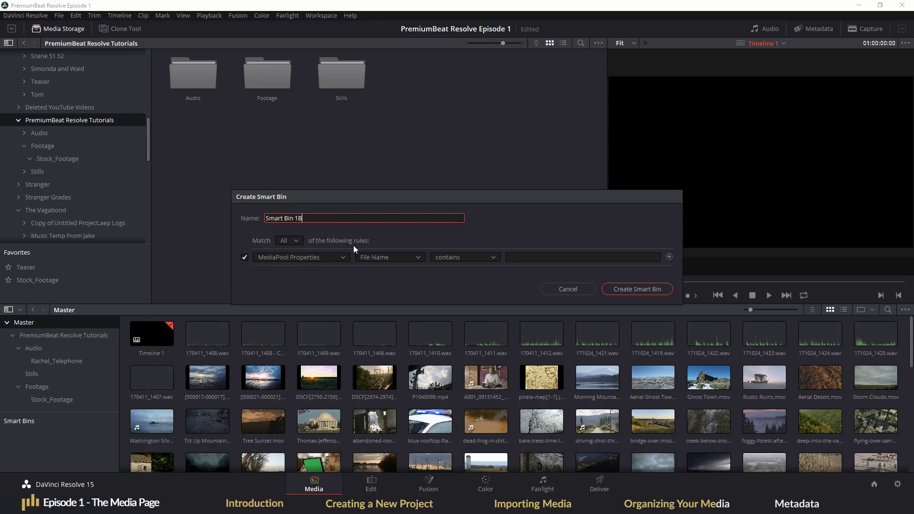
pyautogui.hotkey('ctrl', 'a')
pyautogui.write('BMCC')
# Step: Set the rule to Production Crew Director containing the director's name and create the smart bin
pyautogui.click(390, 257)
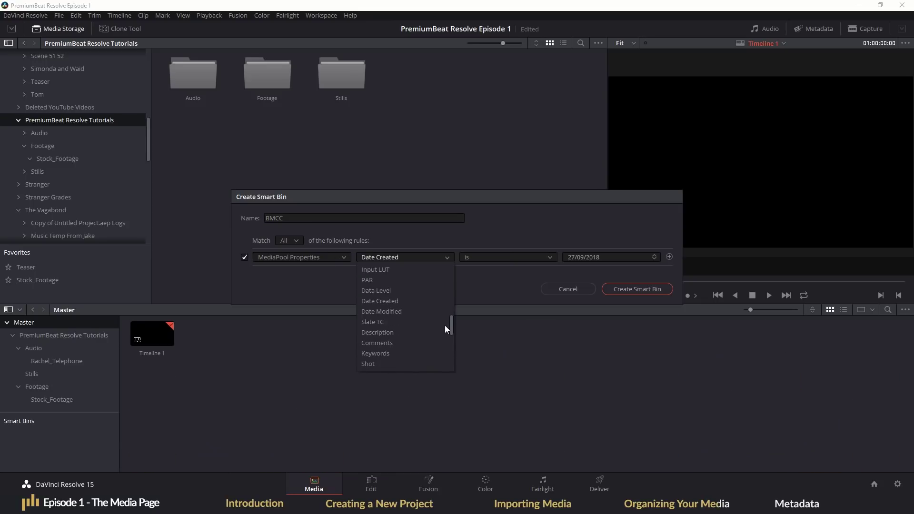
pyautogui.moveTo(444, 324); pyautogui.dragTo(440, 363)
pyautogui.click(284, 257)
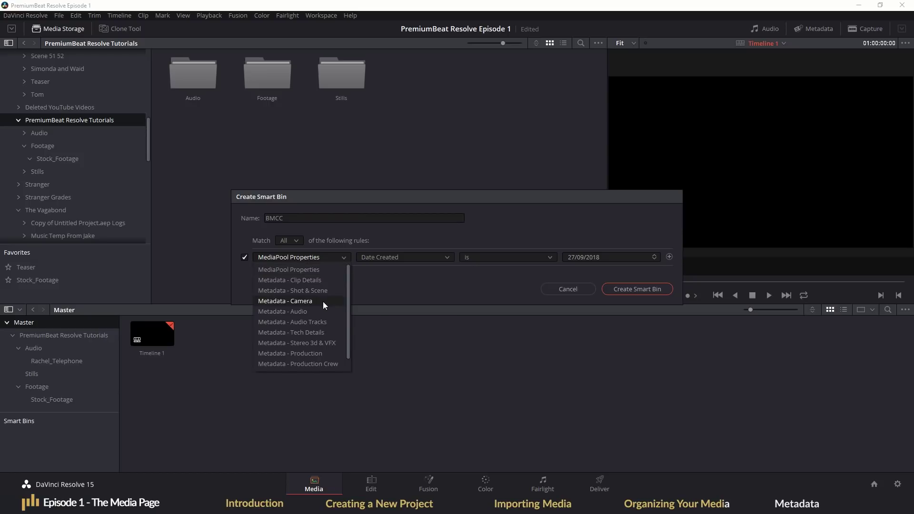
pyautogui.click(317, 364)
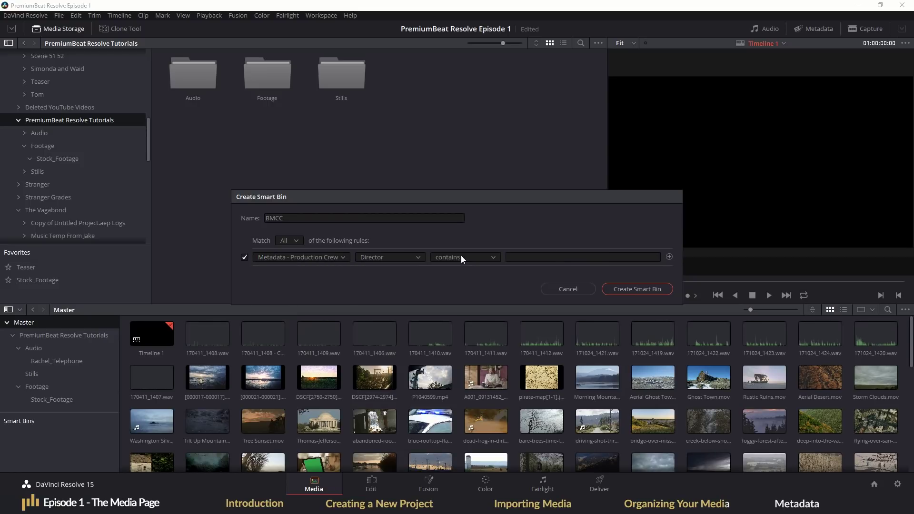
pyautogui.click(514, 257)
pyautogui.write('lew')
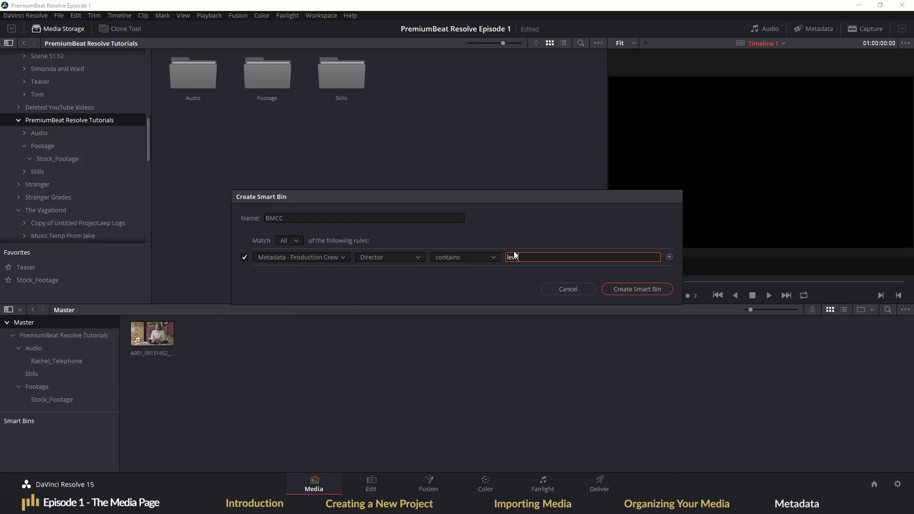
pyautogui.write('is mcgregor')
pyautogui.click(639, 291)
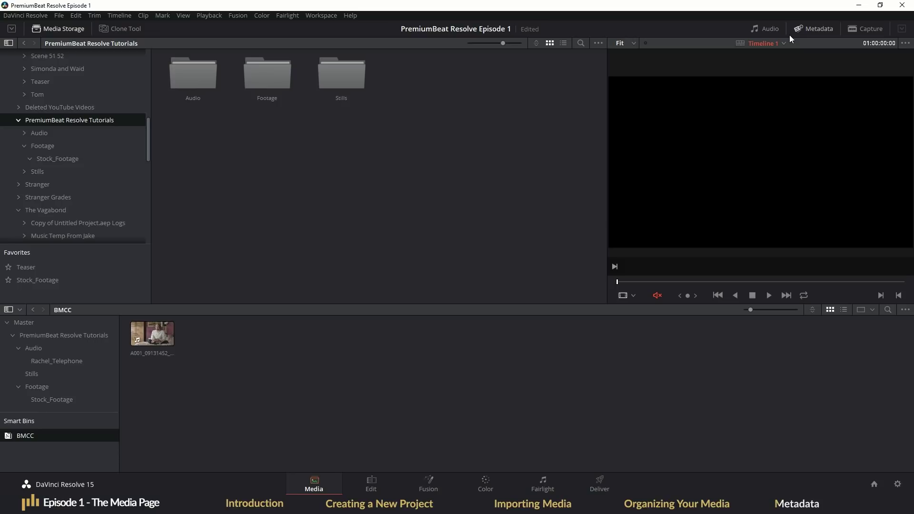
# Step: Show the BMCC clip's details in the metadata inspector and widen the viewer
pyautogui.click(808, 31)
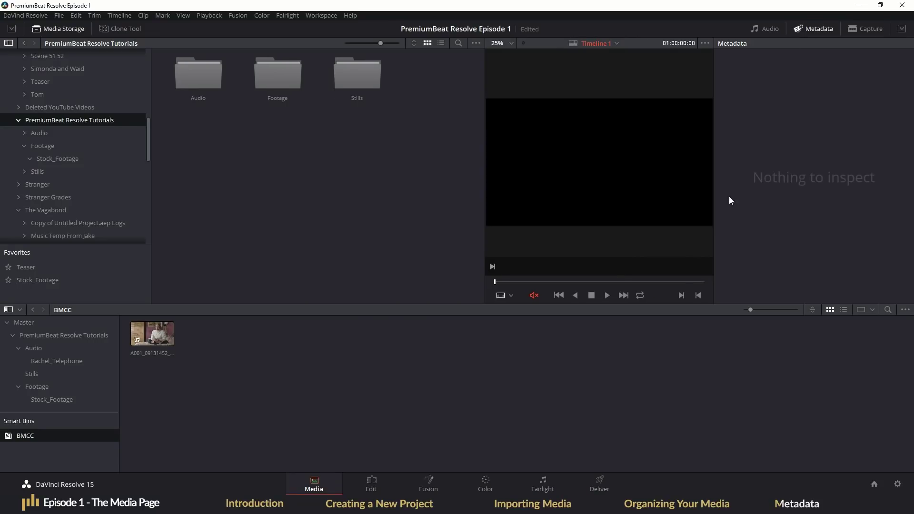
pyautogui.click(149, 335)
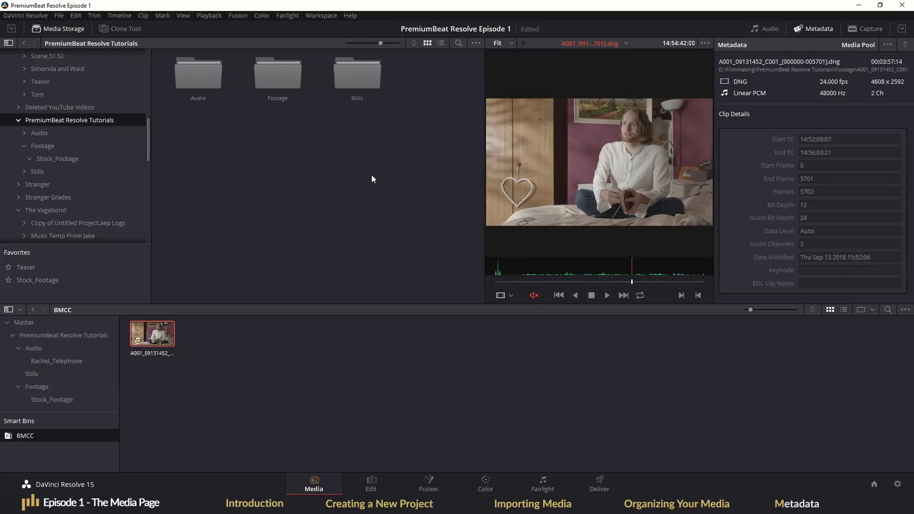
pyautogui.moveTo(484, 263); pyautogui.dragTo(366, 252)
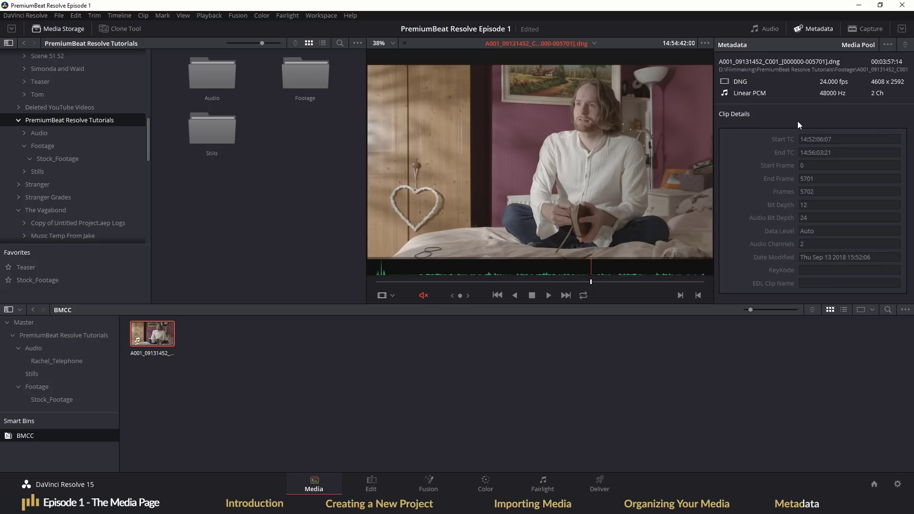
# Step: Show All Groups in the Metadata panel and scroll through the fields
pyautogui.click(905, 44)
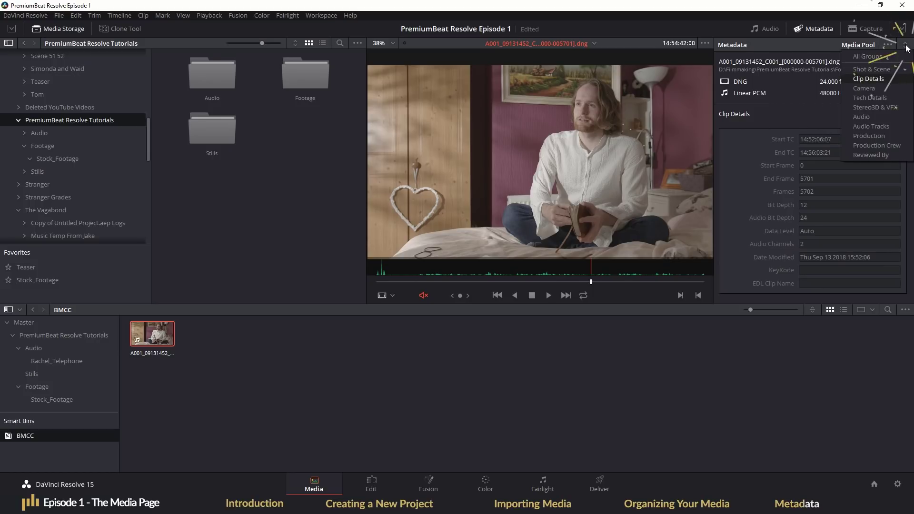
pyautogui.click(872, 57)
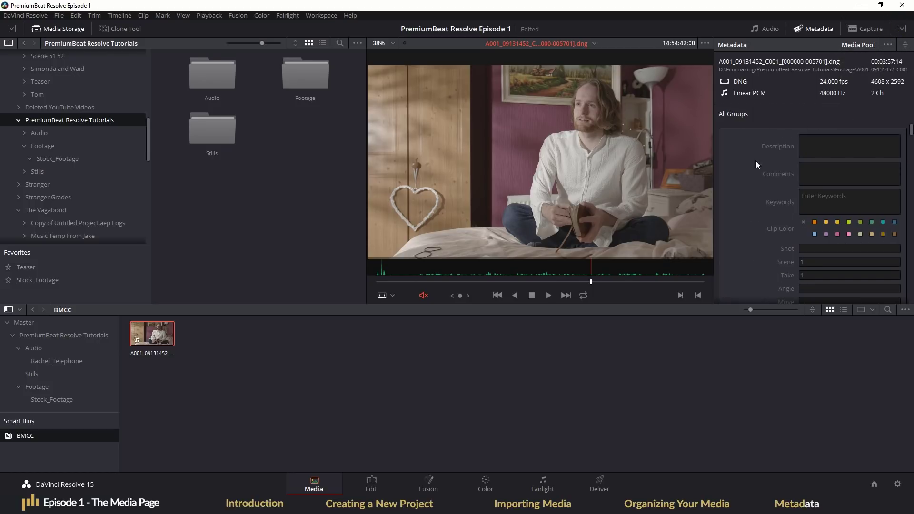
pyautogui.scroll(-6, 757, 164)
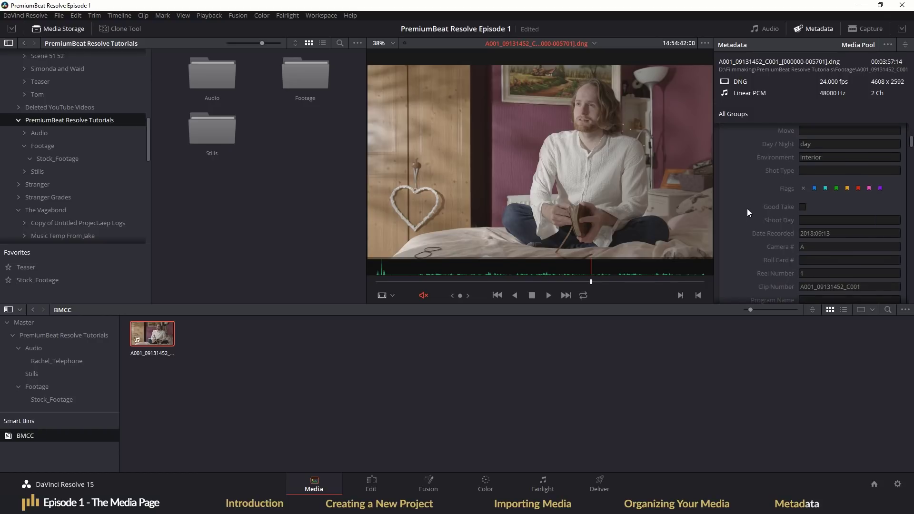
pyautogui.scroll(-8, 747, 208)
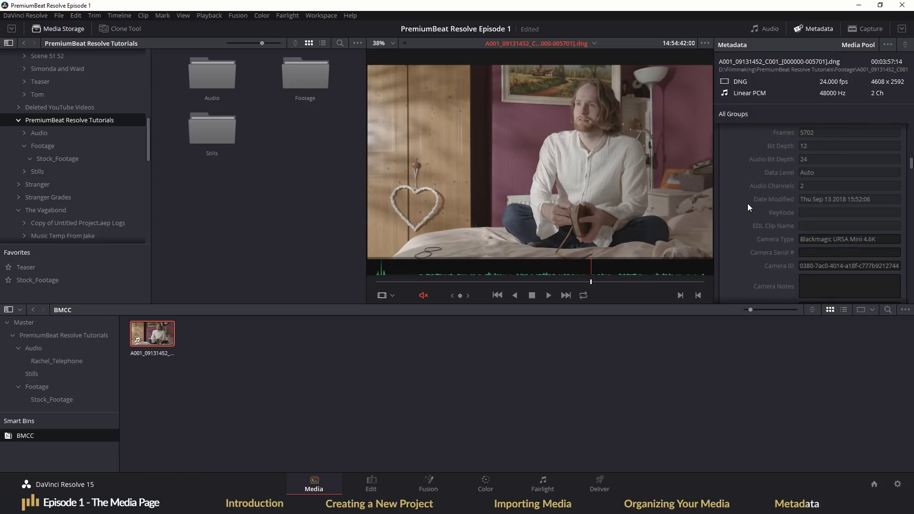
pyautogui.scroll(-6, 747, 207)
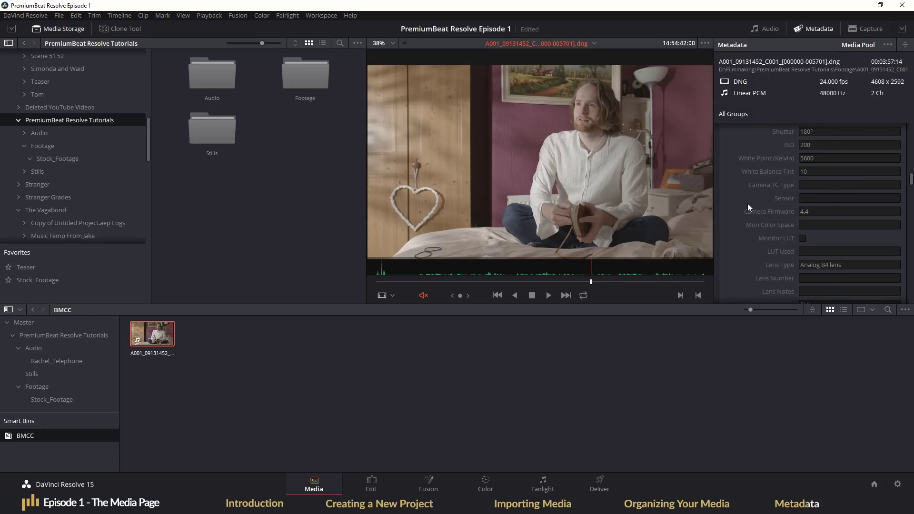
pyautogui.scroll(-8, 748, 207)
pyautogui.scroll(-8, 748, 203)
pyautogui.scroll(-8, 748, 206)
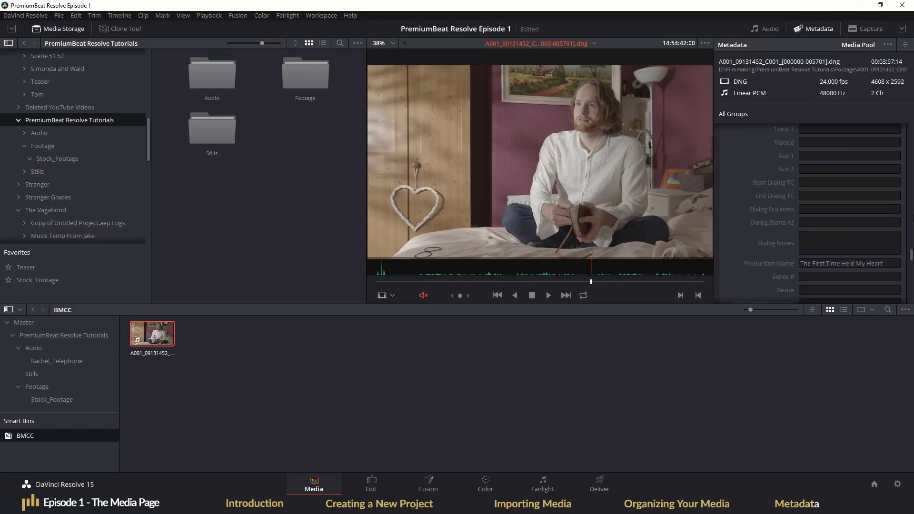
pyautogui.scroll(20, 809, 214)
# Step: Enter description 'Best Take - but it has sound issues', keyword Production Sound and comment 'Fix sound'
pyautogui.click(861, 145)
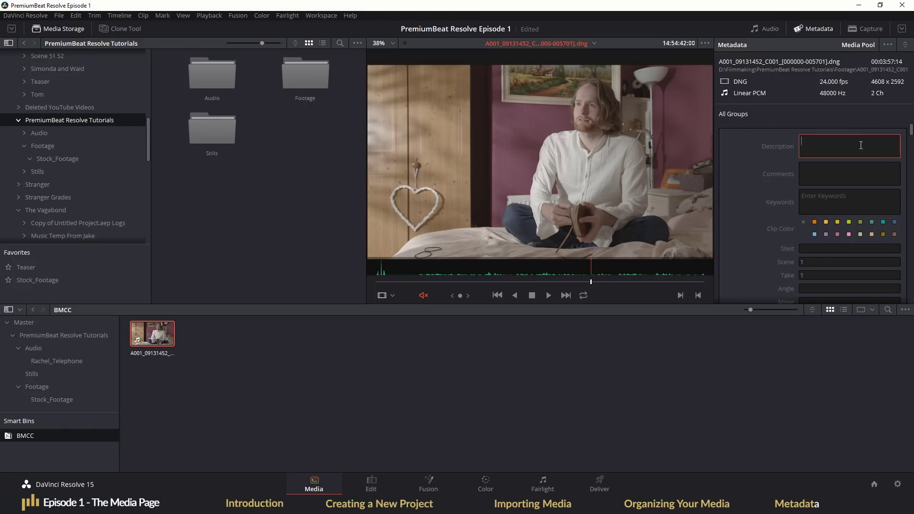
pyautogui.write('Best Take - but it has sound issues')
pyautogui.press('Tab')
pyautogui.press('Tab')
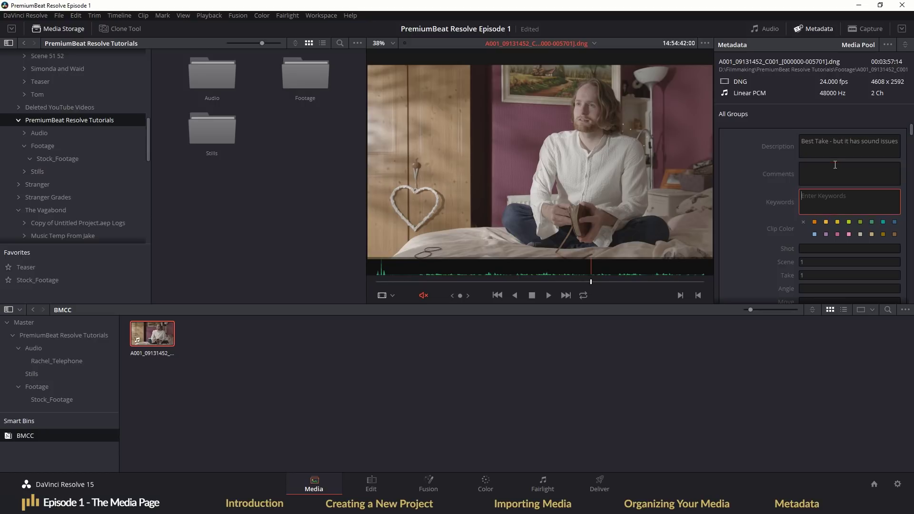
pyautogui.write('ion')
pyautogui.press('Return')
pyautogui.click(835, 164)
pyautogui.write('Fix sound')
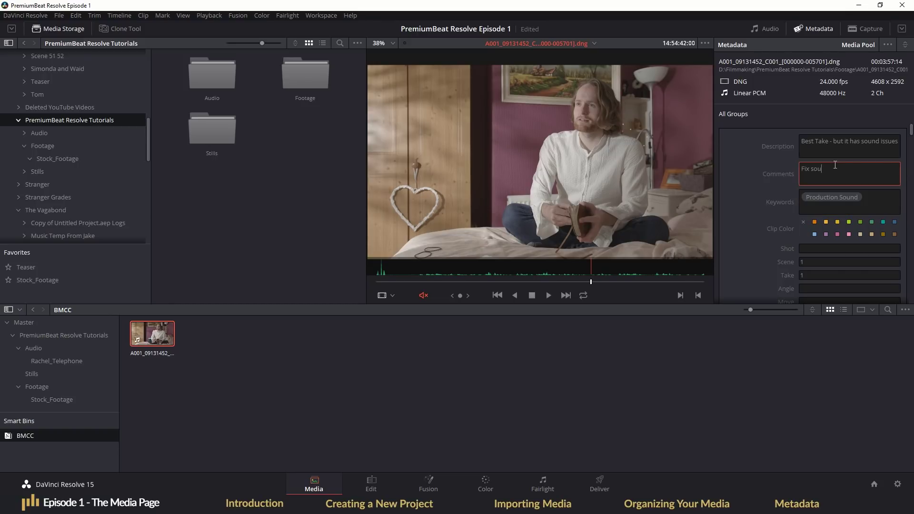
# Step: Navigate from Master into the PremiumBeat Resolve Tutorials Footage bin
pyautogui.click(669, 370)
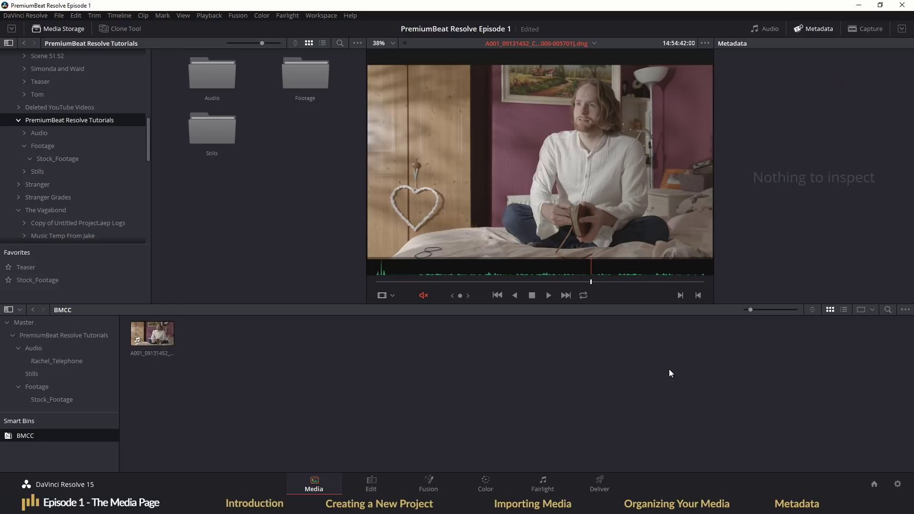
pyautogui.click(39, 323)
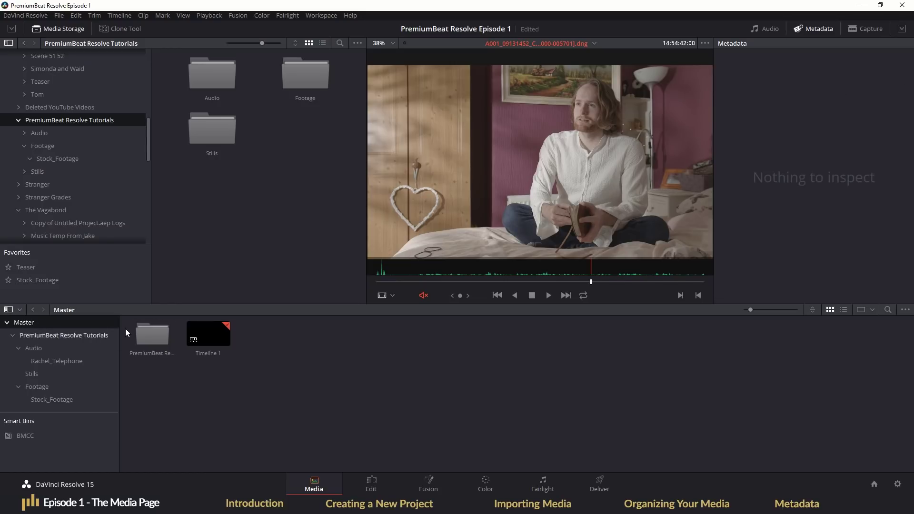
pyautogui.doubleClick(150, 336)
pyautogui.doubleClick(267, 339)
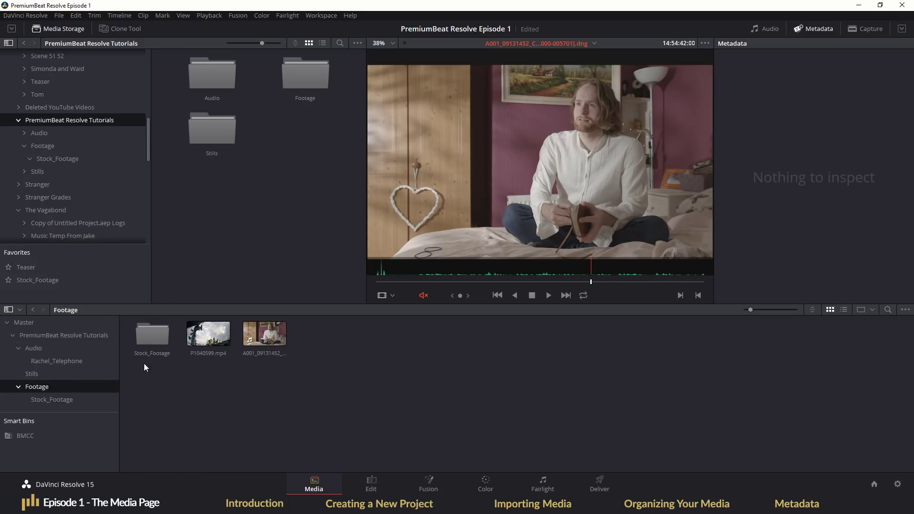
# Step: Preview P1040599.mp4 up to 00:00:23:09 and extend the metadata panel to full height
pyautogui.click(208, 337)
pyautogui.click(498, 294)
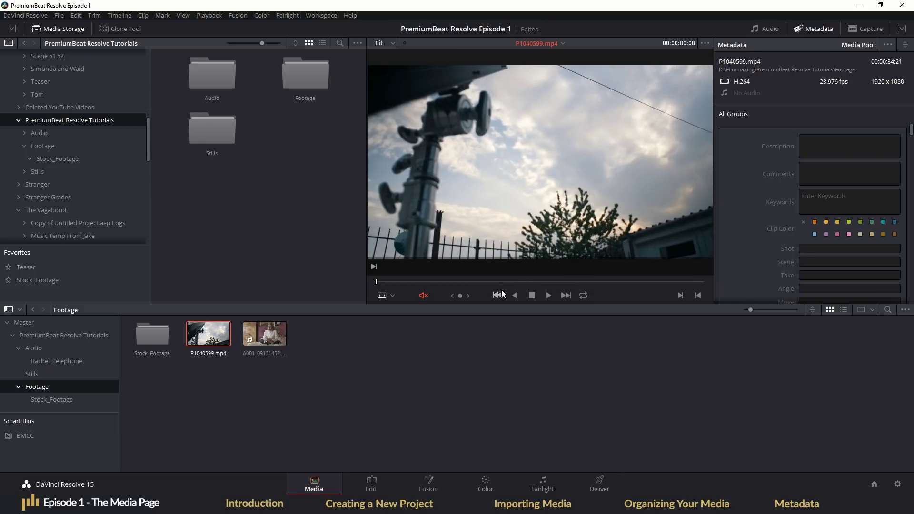
pyautogui.moveTo(538, 282); pyautogui.dragTo(596, 281)
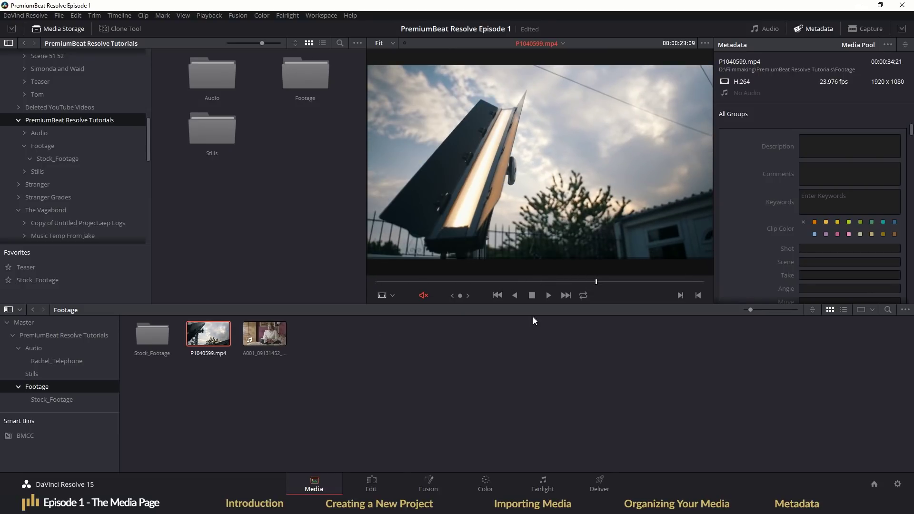
pyautogui.click(902, 29)
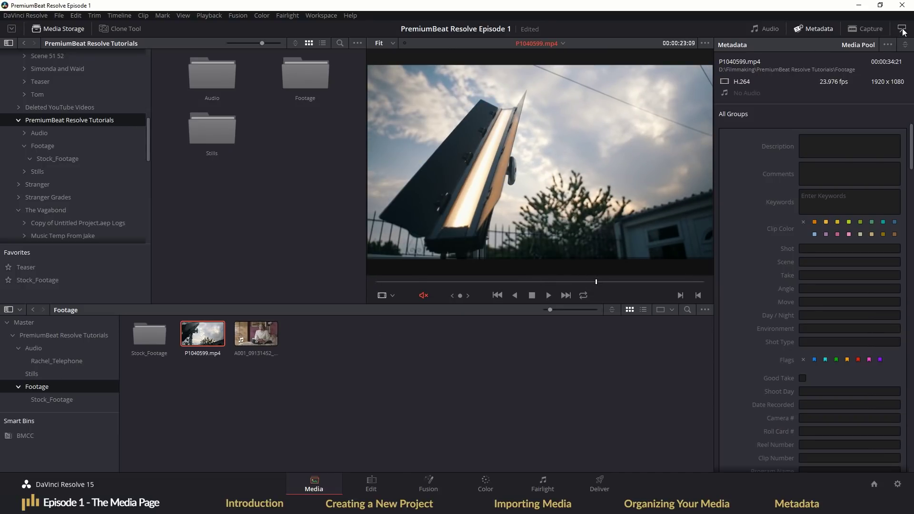
pyautogui.click(136, 337)
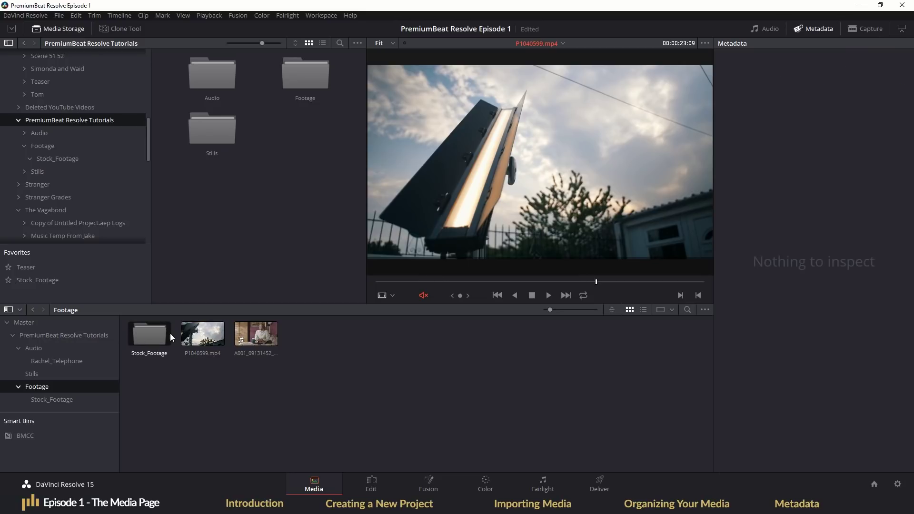